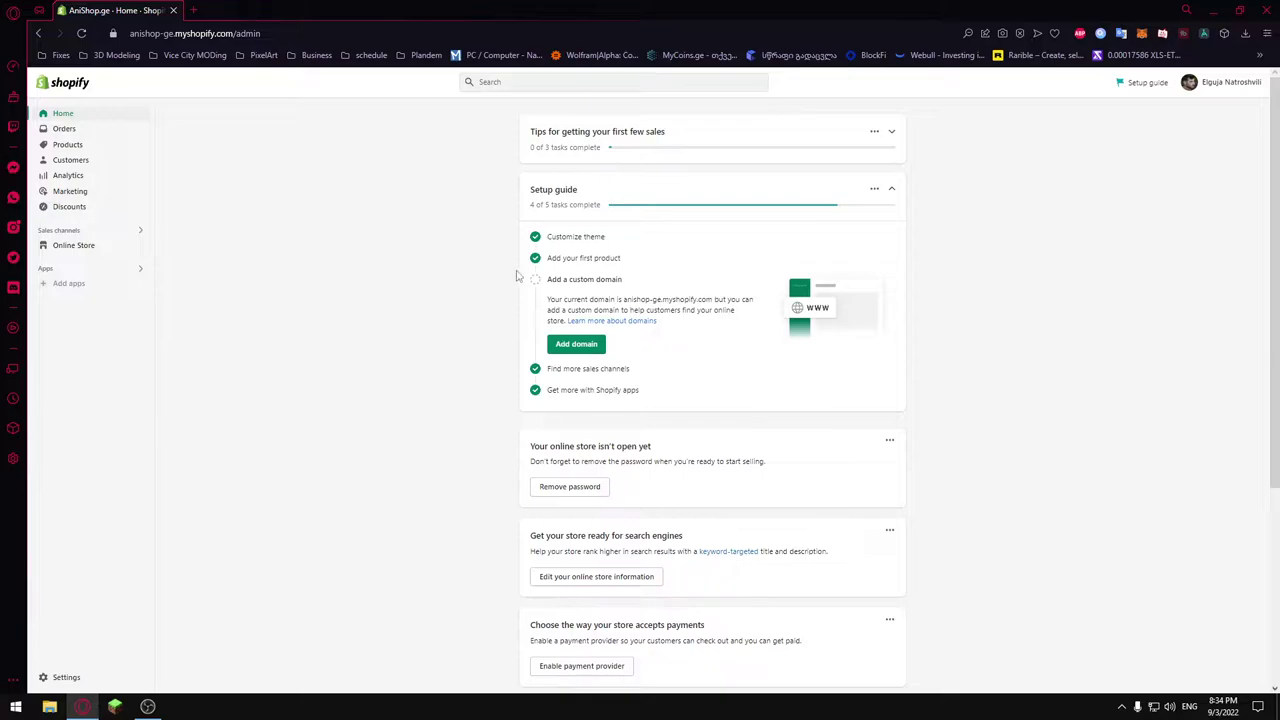
Glance at Shopify's Buy new domain page, then return to Settings > Domains.
click(576, 345)
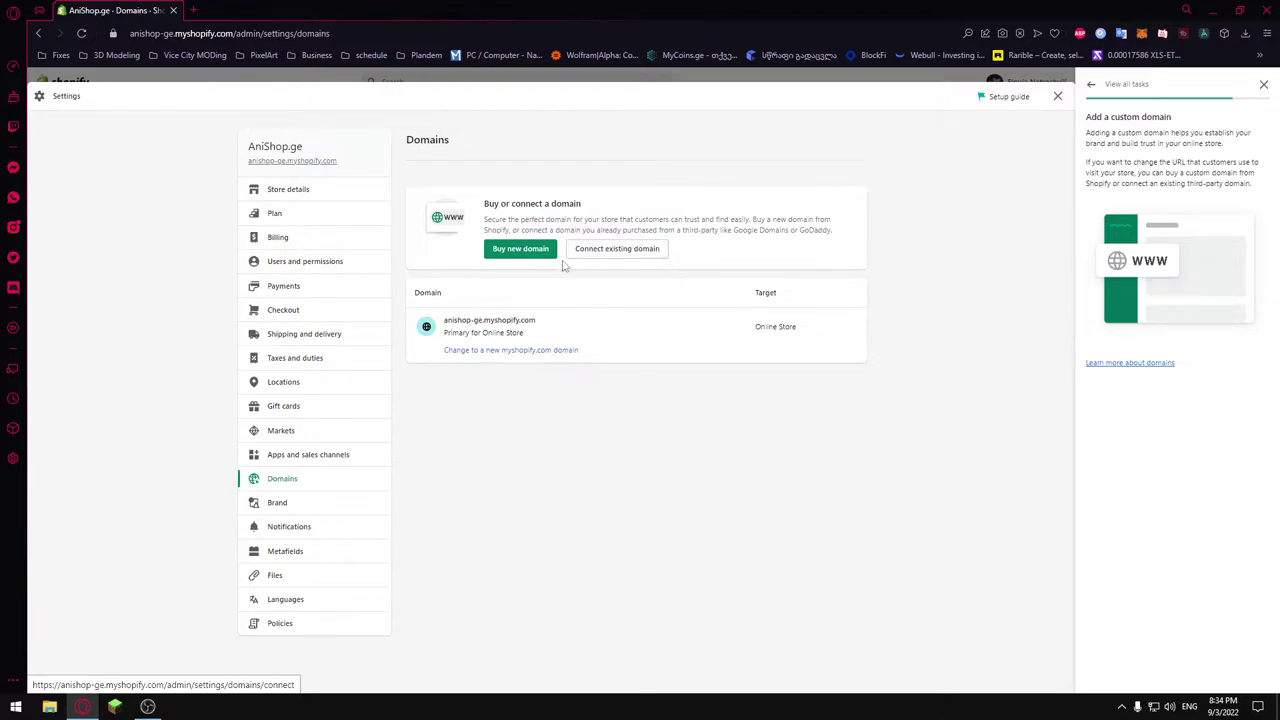
click(519, 250)
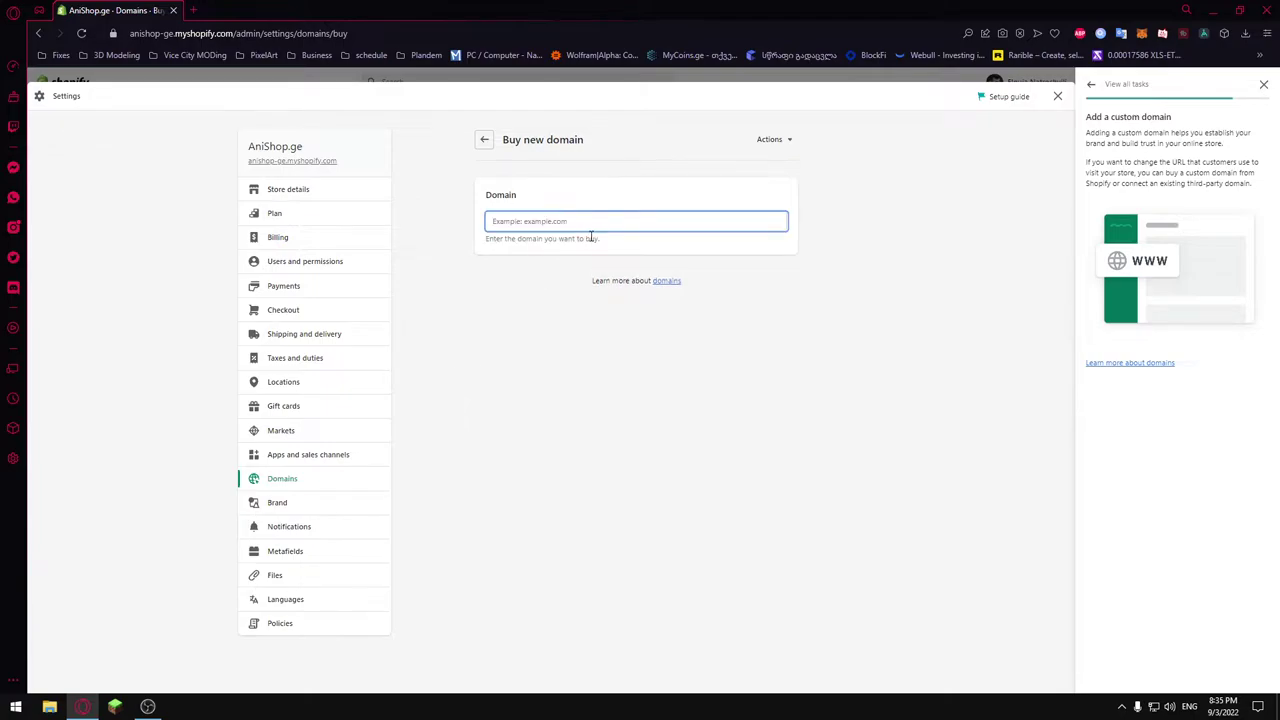
click(484, 139)
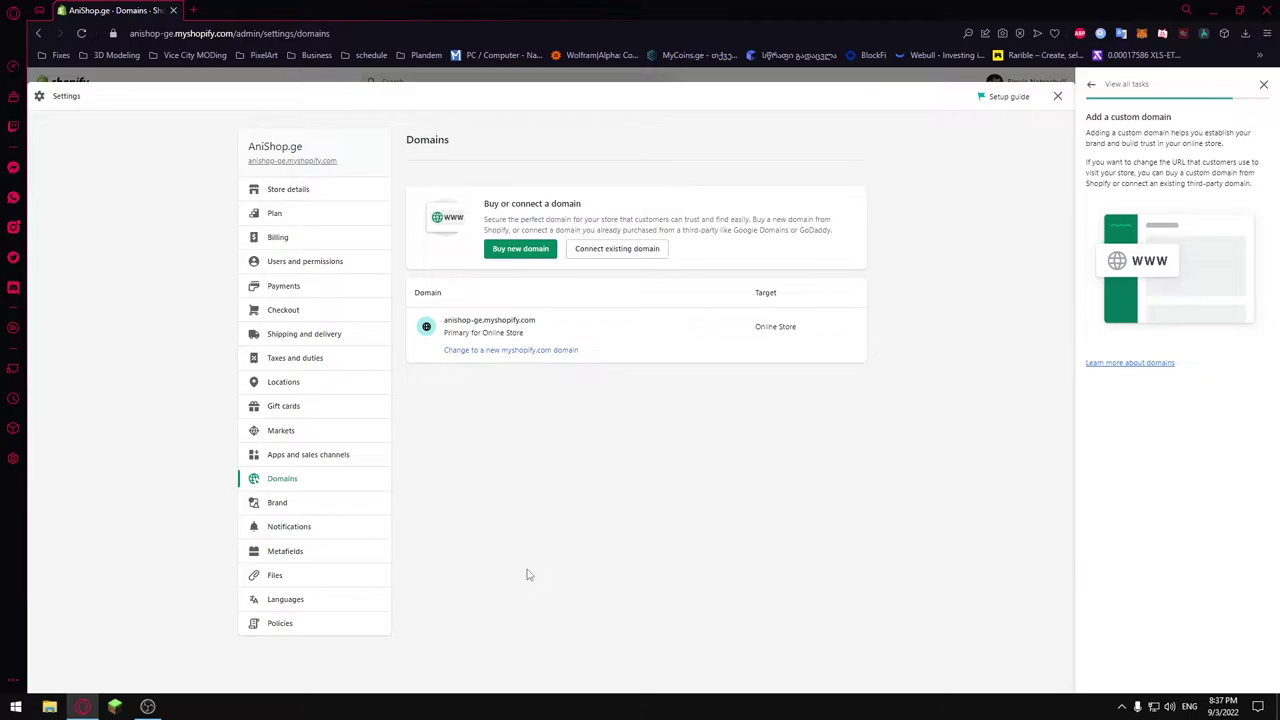
On namespace.ge, search for anishop and add anishop.ge (30 ₾) to the cart.
click(193, 10)
text(namespace.ge)
key(Return)
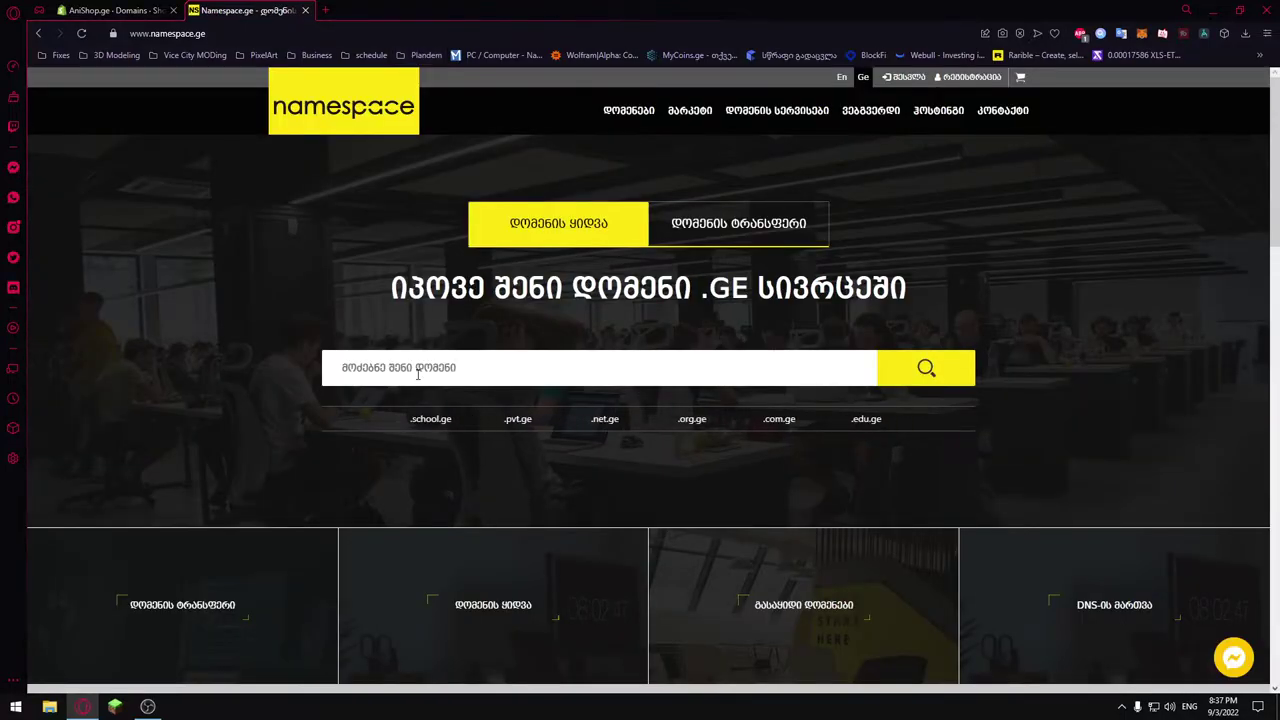
text(anishop)
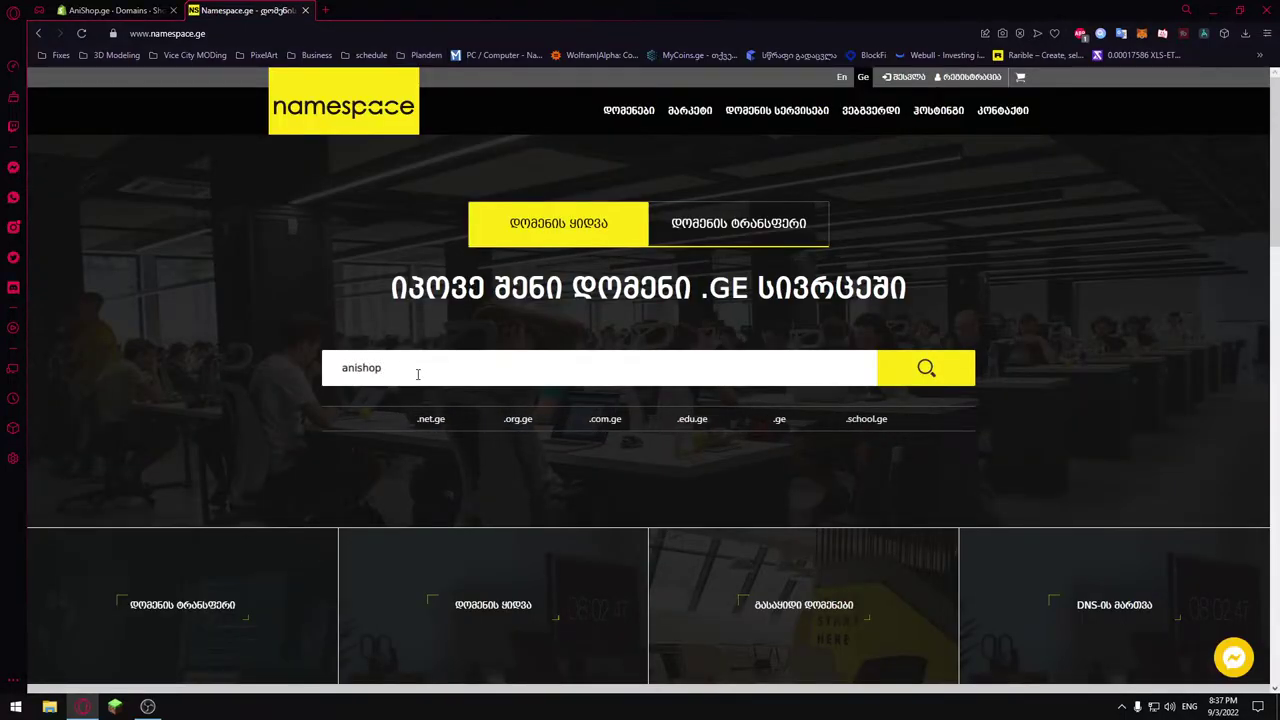
click(931, 369)
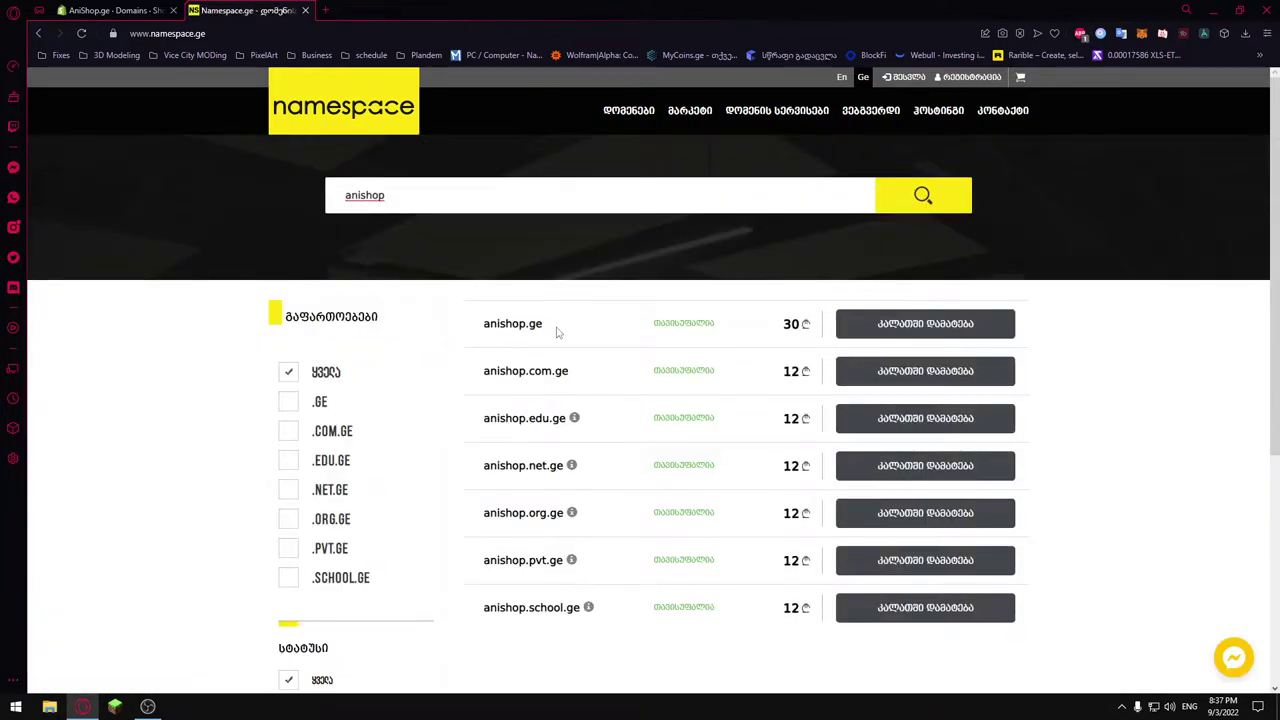
click(925, 338)
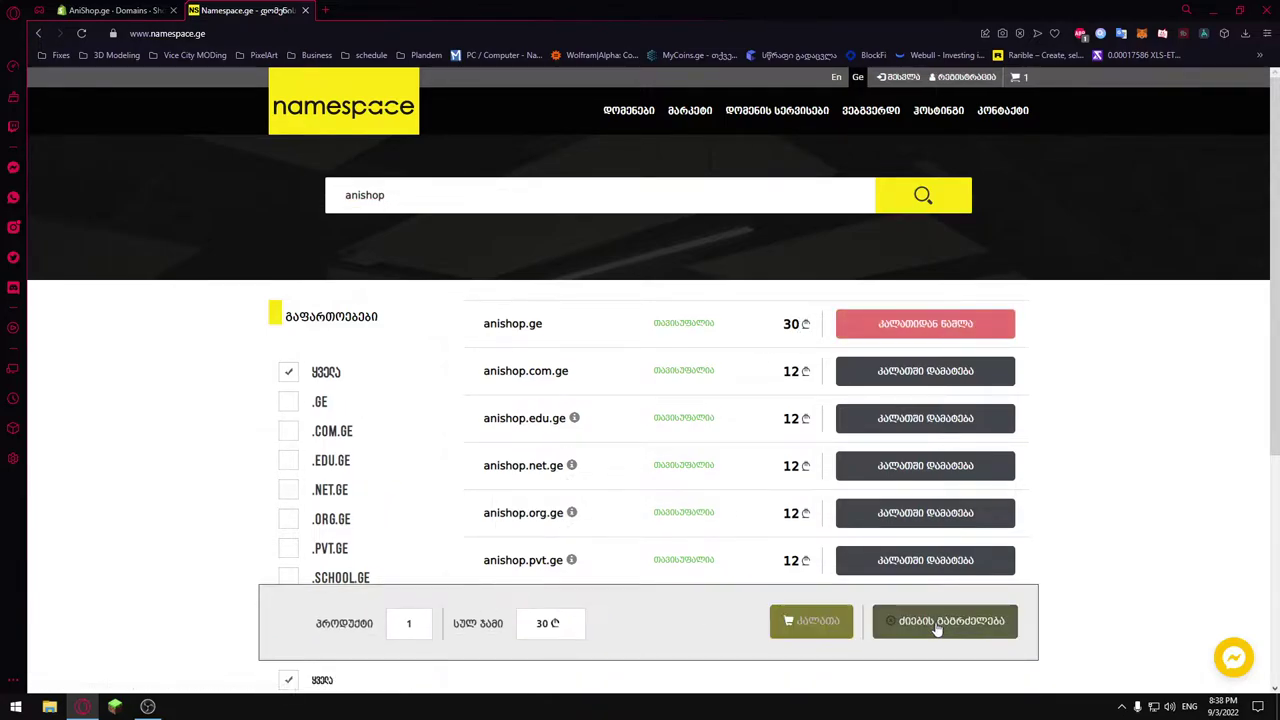
From the cart, register a new Individual account with the contact form and terms accepted.
click(822, 622)
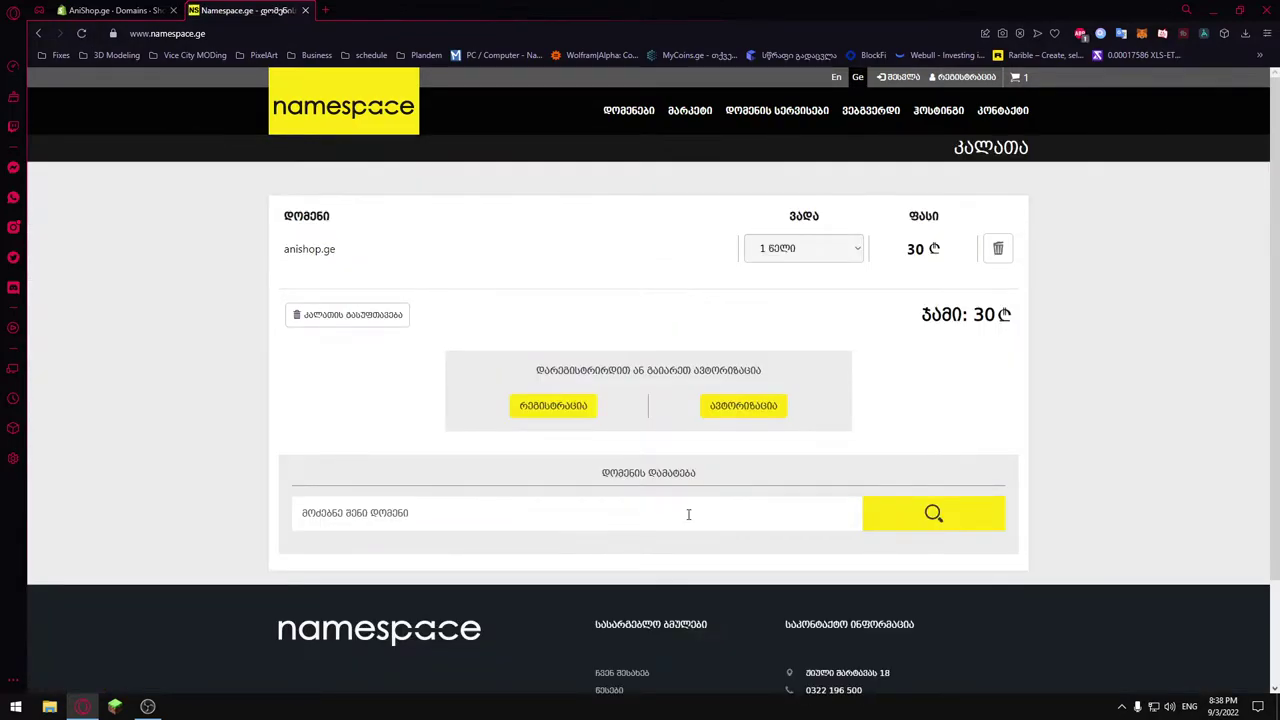
click(566, 414)
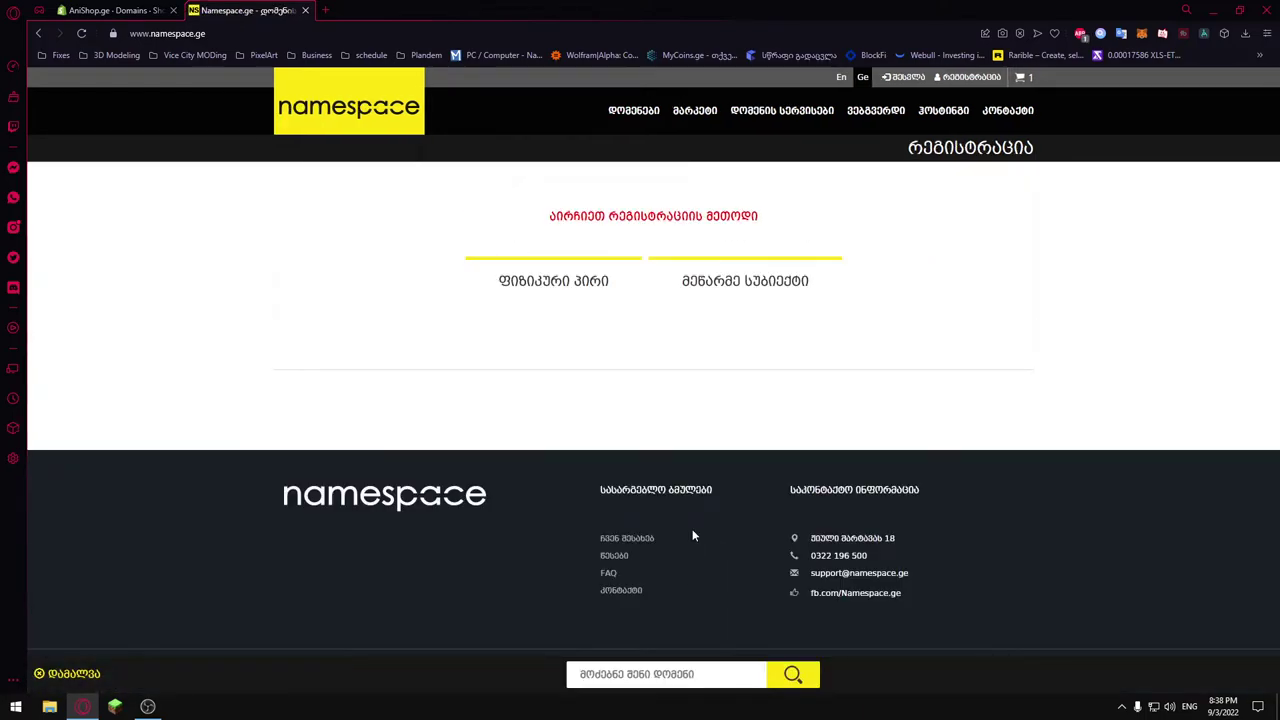
click(577, 282)
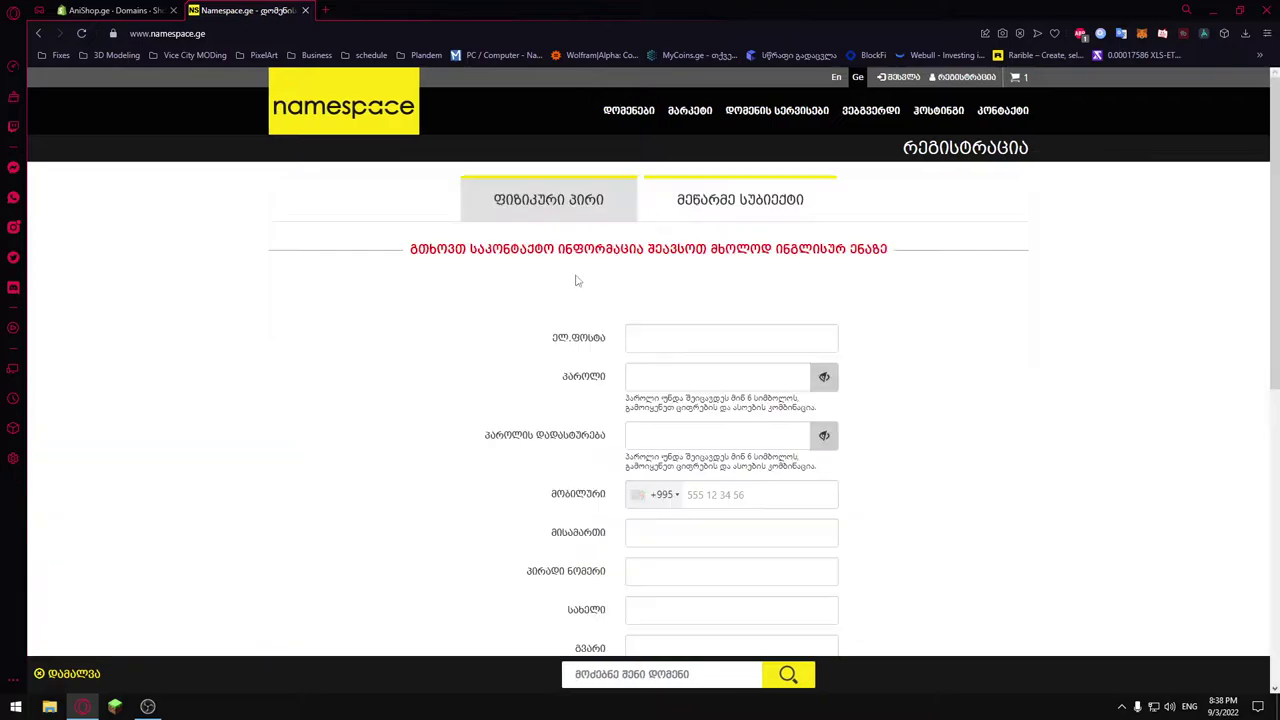
scroll(680, 350, down, 3)
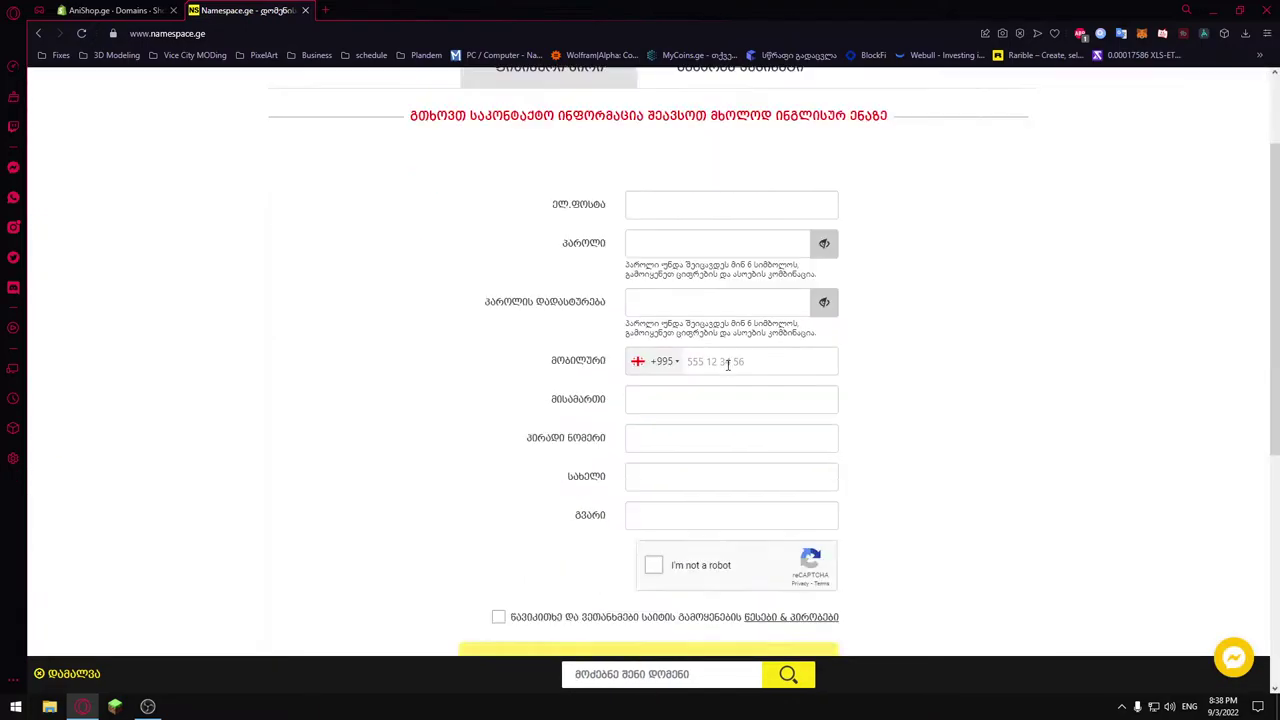
scroll(722, 358, up, 3)
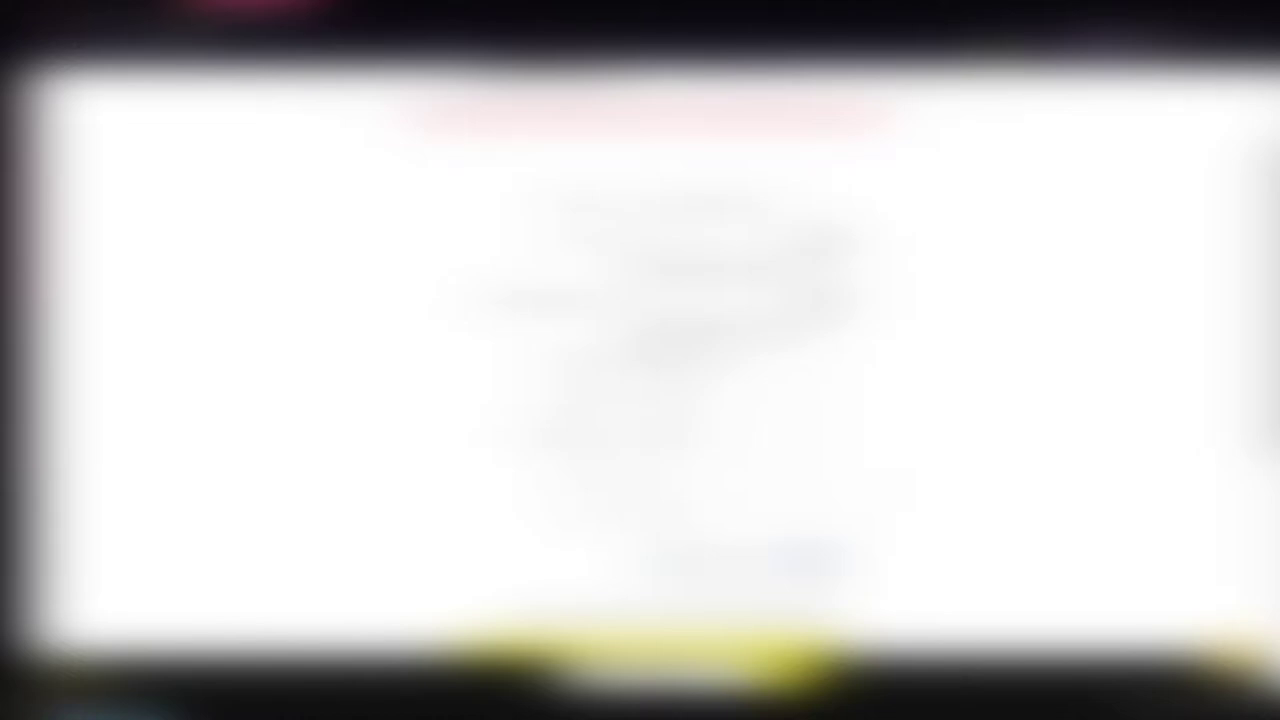
click(682, 537)
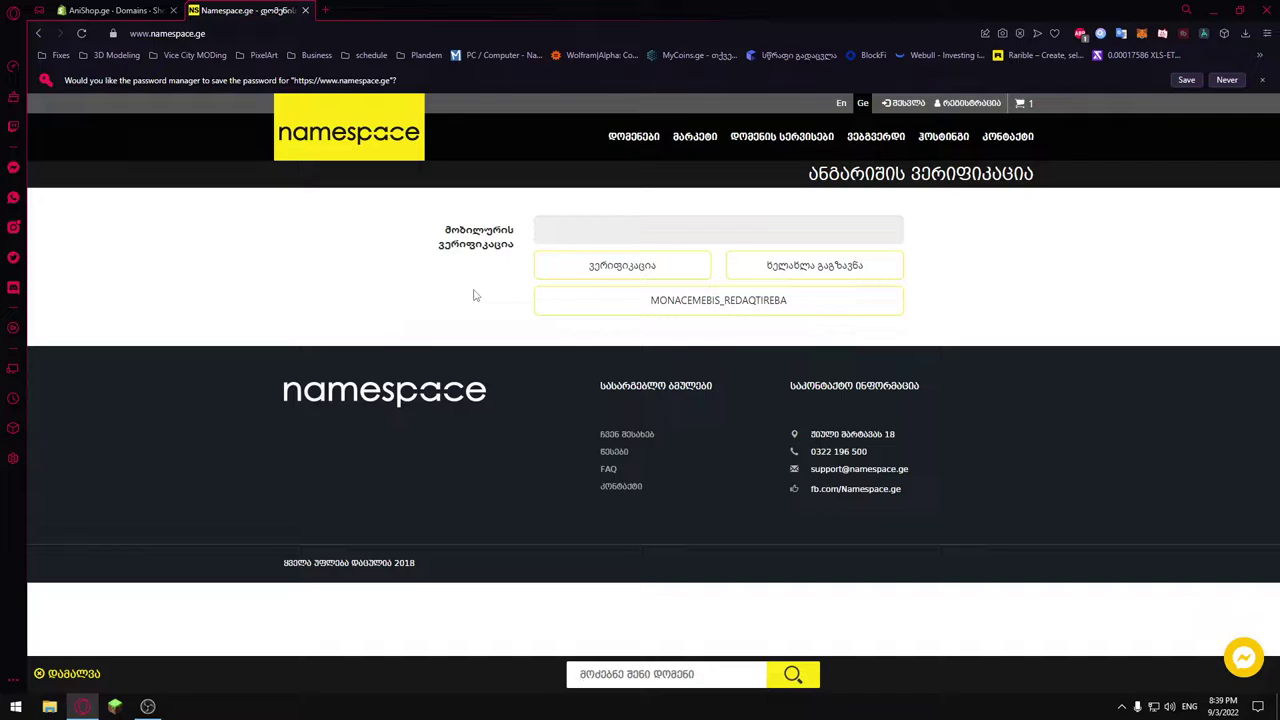
click(648, 268)
click(594, 229)
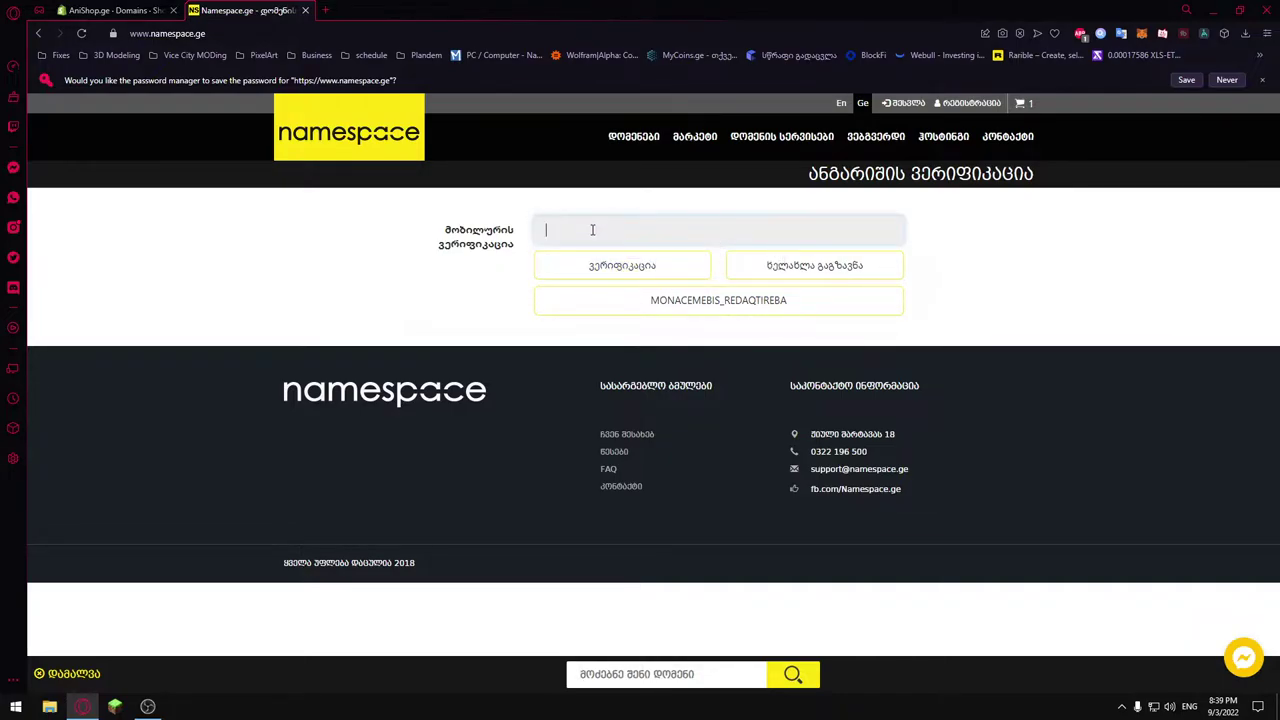
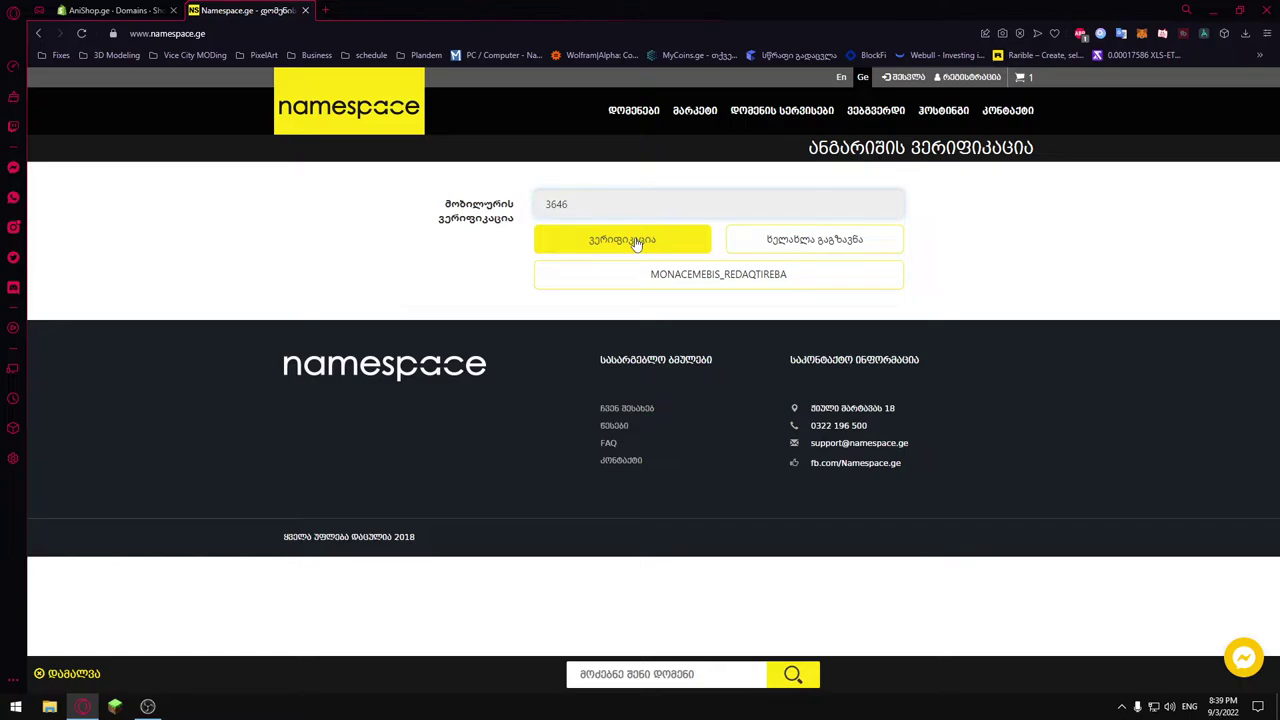
click(636, 242)
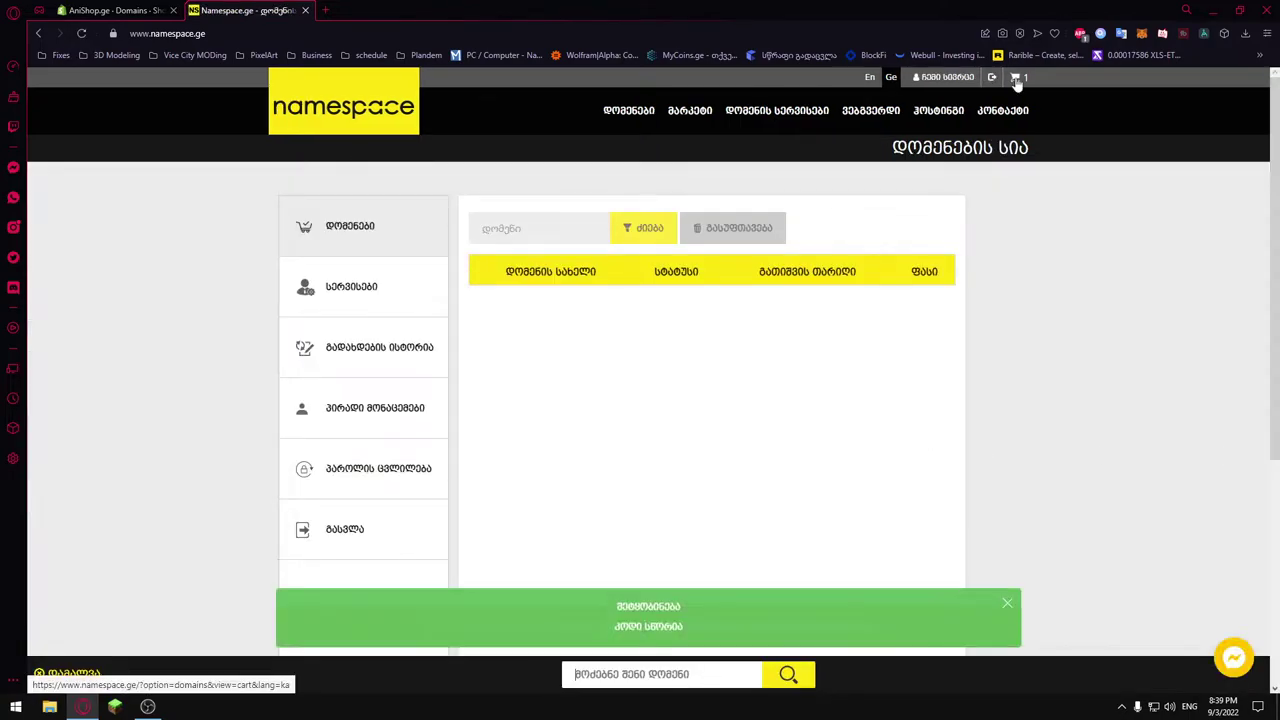
Request e-mail verification from the cart and bring up the Gmail inbox for the code.
click(1017, 80)
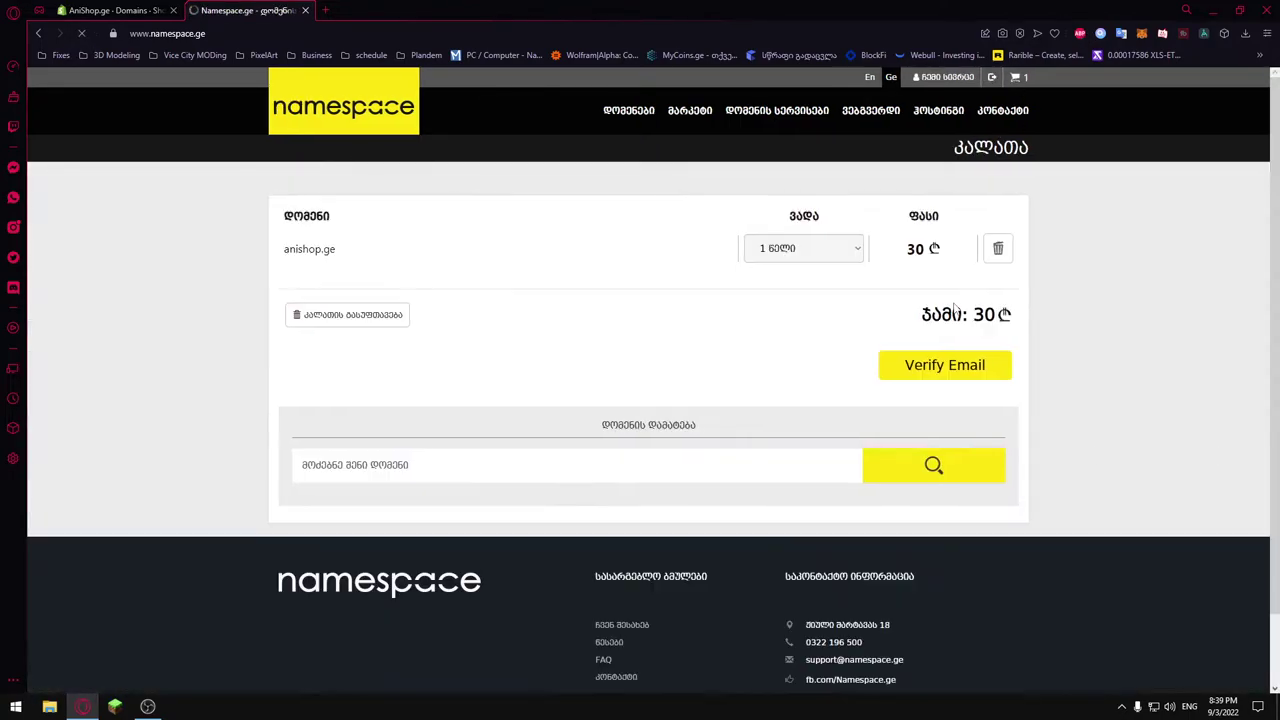
click(328, 12)
key(ctrl+shift+Tab)
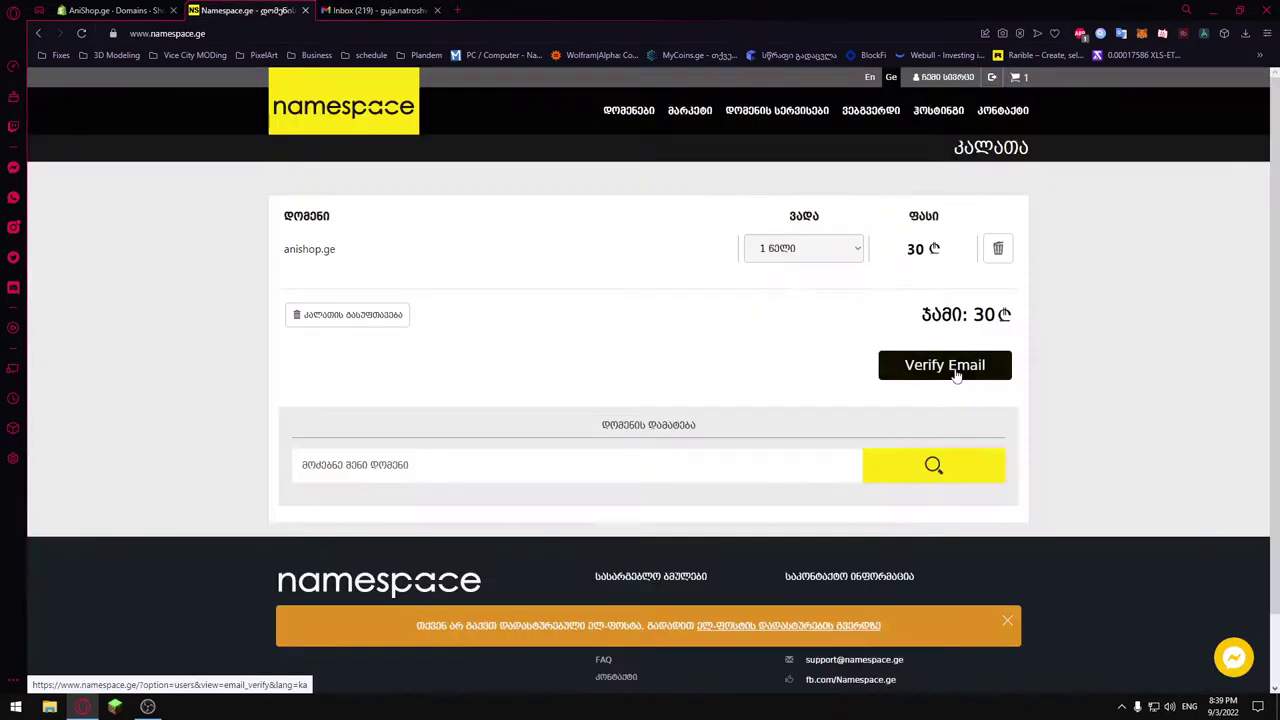
click(944, 365)
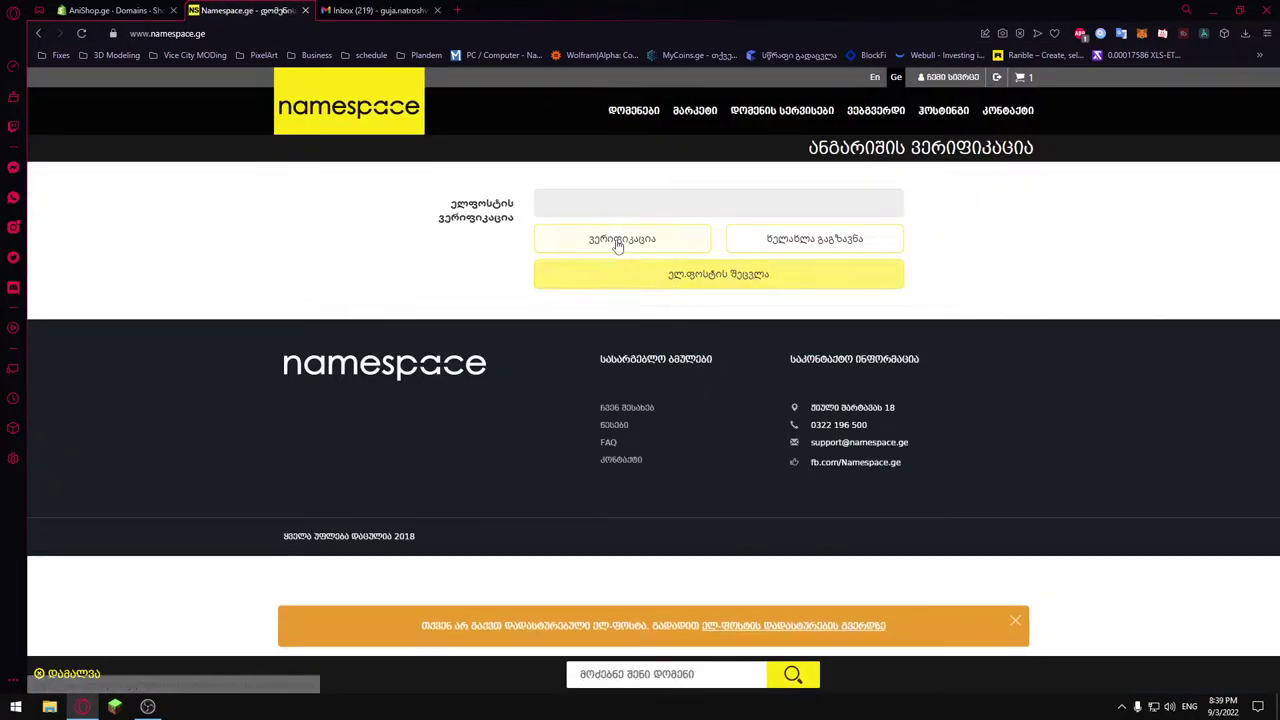
click(627, 207)
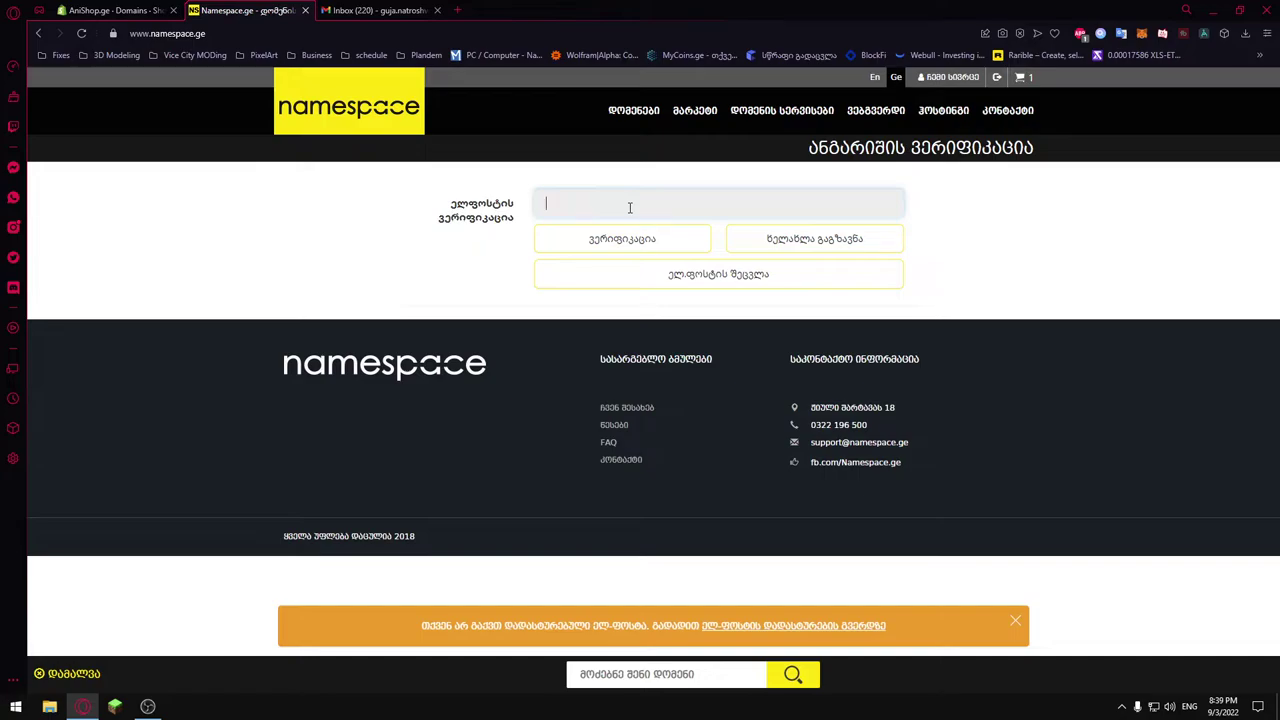
key(ctrl+Tab)
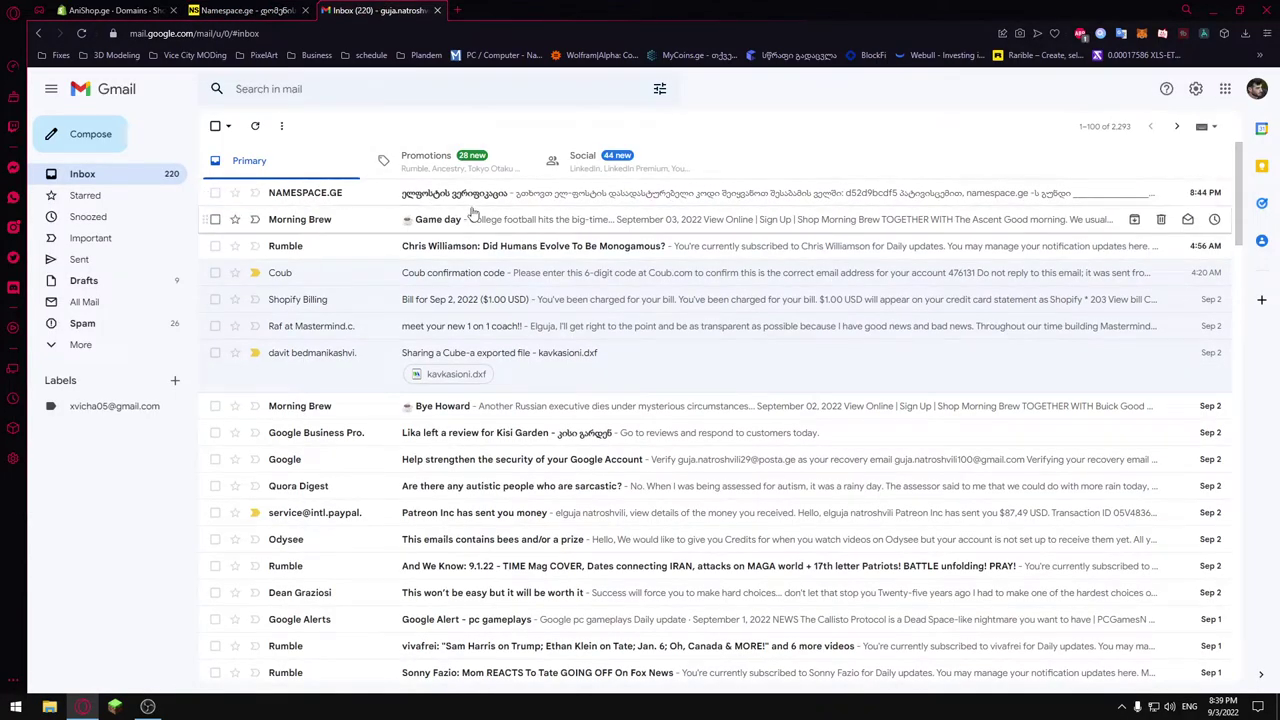
Copy the code from Namespace.ge's verification e-mail into the site's e-mail verification field.
click(474, 216)
click(117, 180)
click(560, 193)
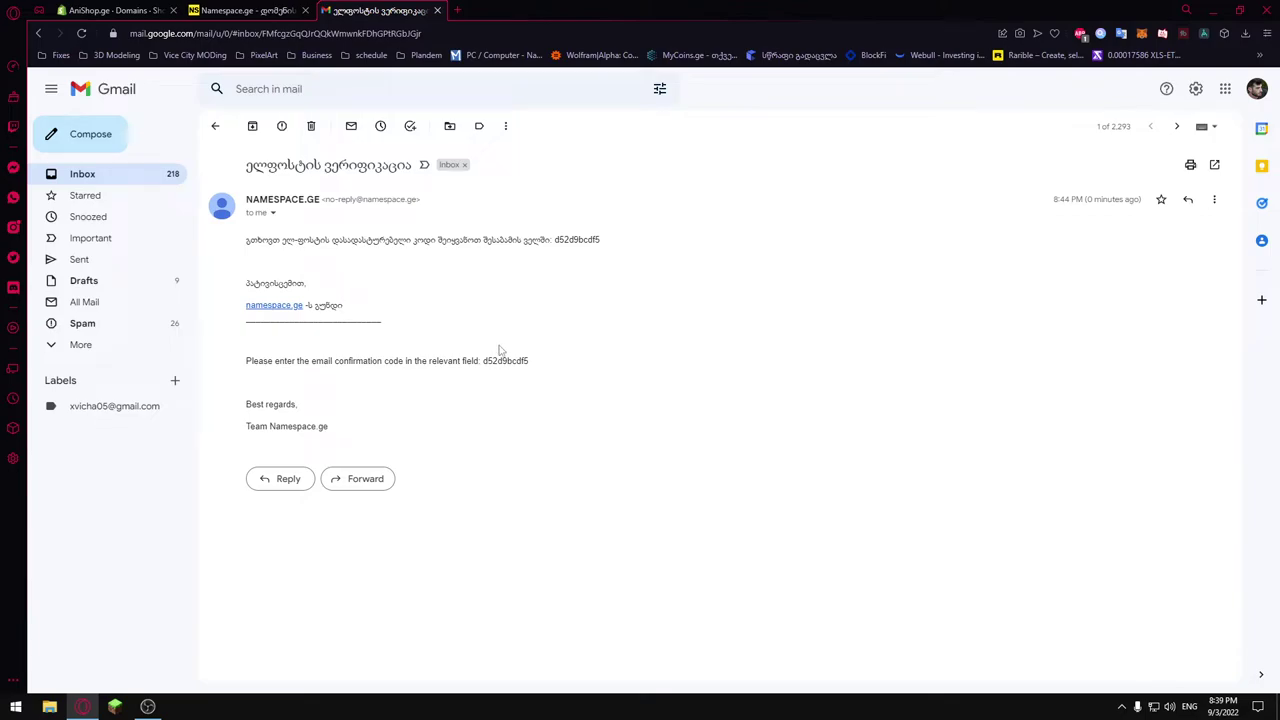
double_click(588, 240)
key(ctrl+c)
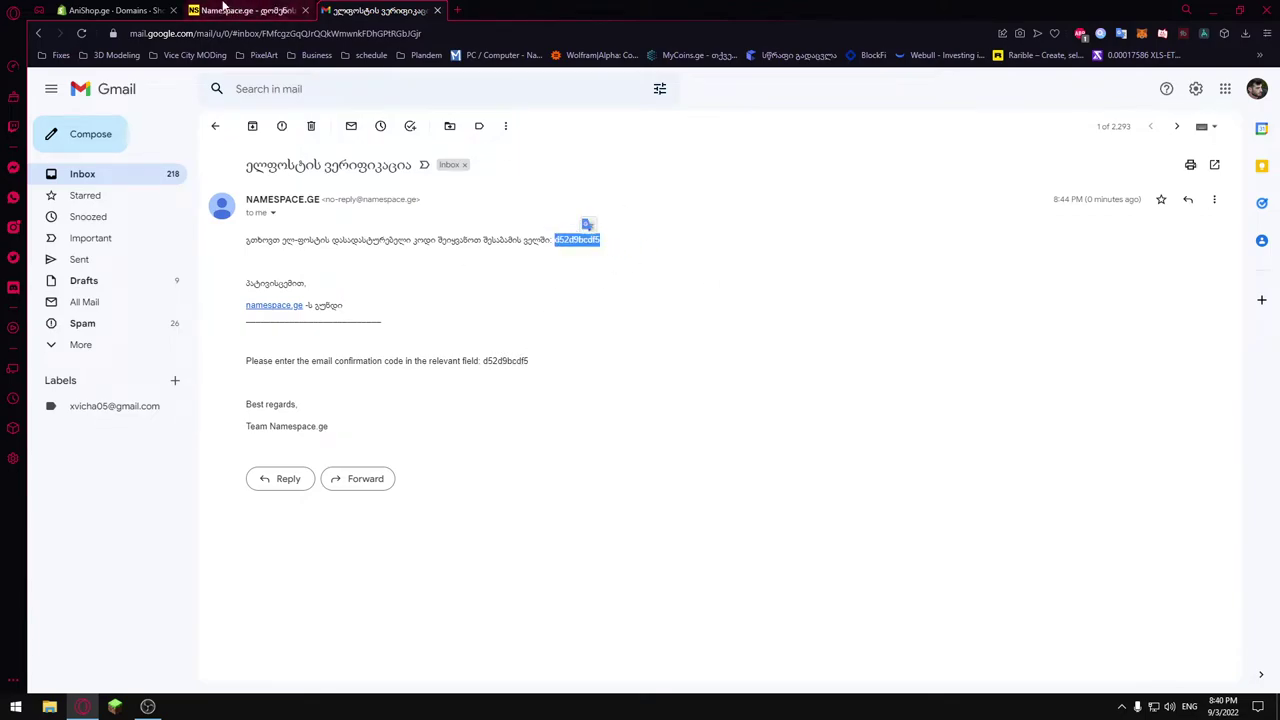
click(224, 8)
key(ctrl+v)
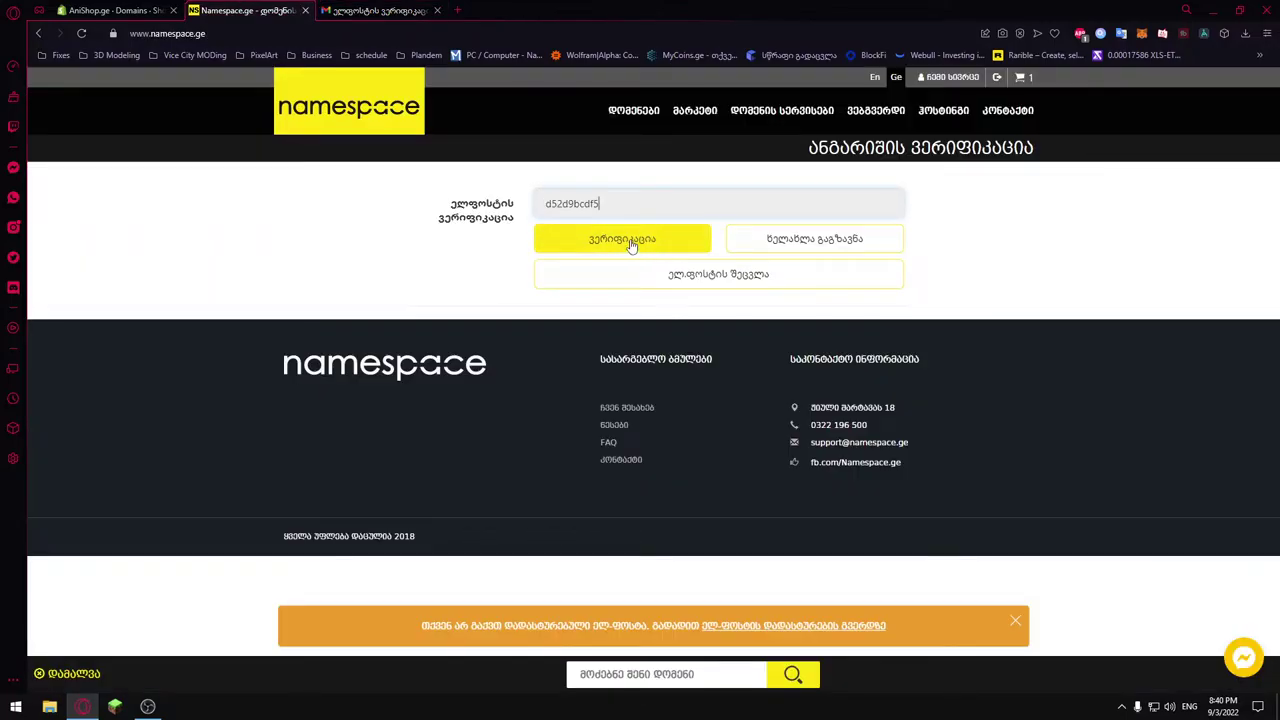
Confirm the e-mail code, then check out anishop.ge for 30 ₾ paying by TBC Bank card.
click(630, 245)
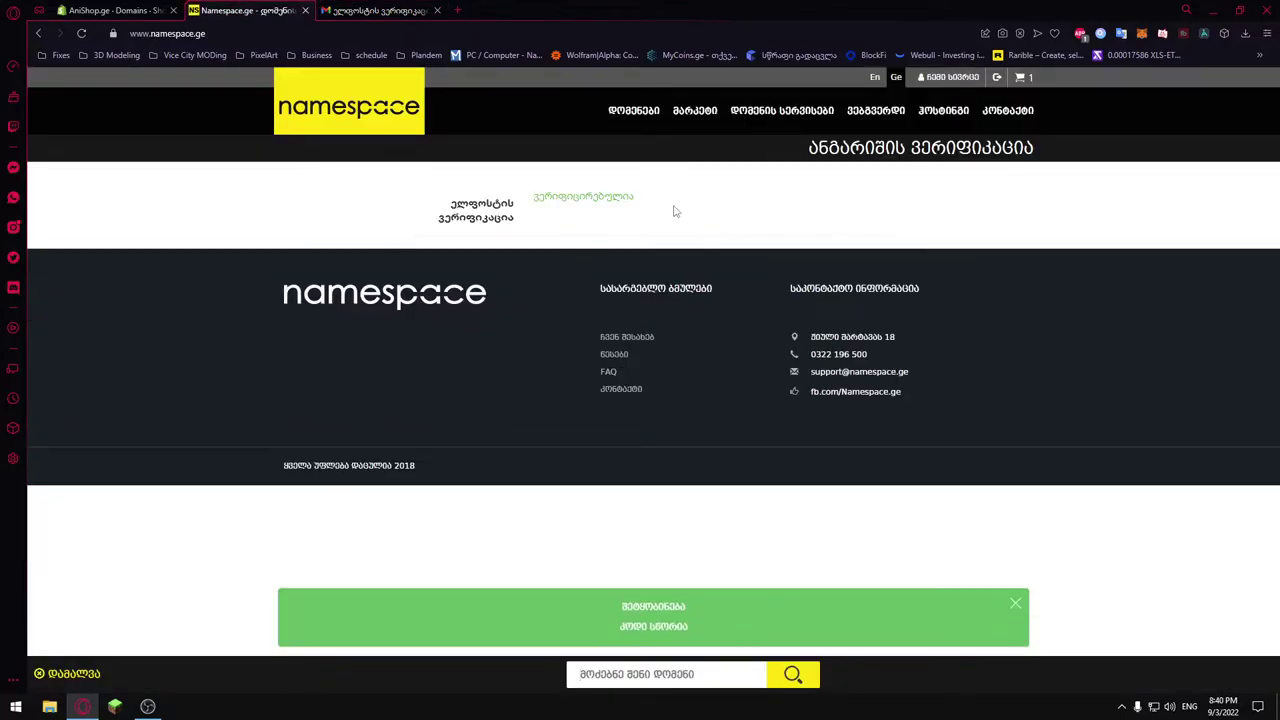
click(1020, 78)
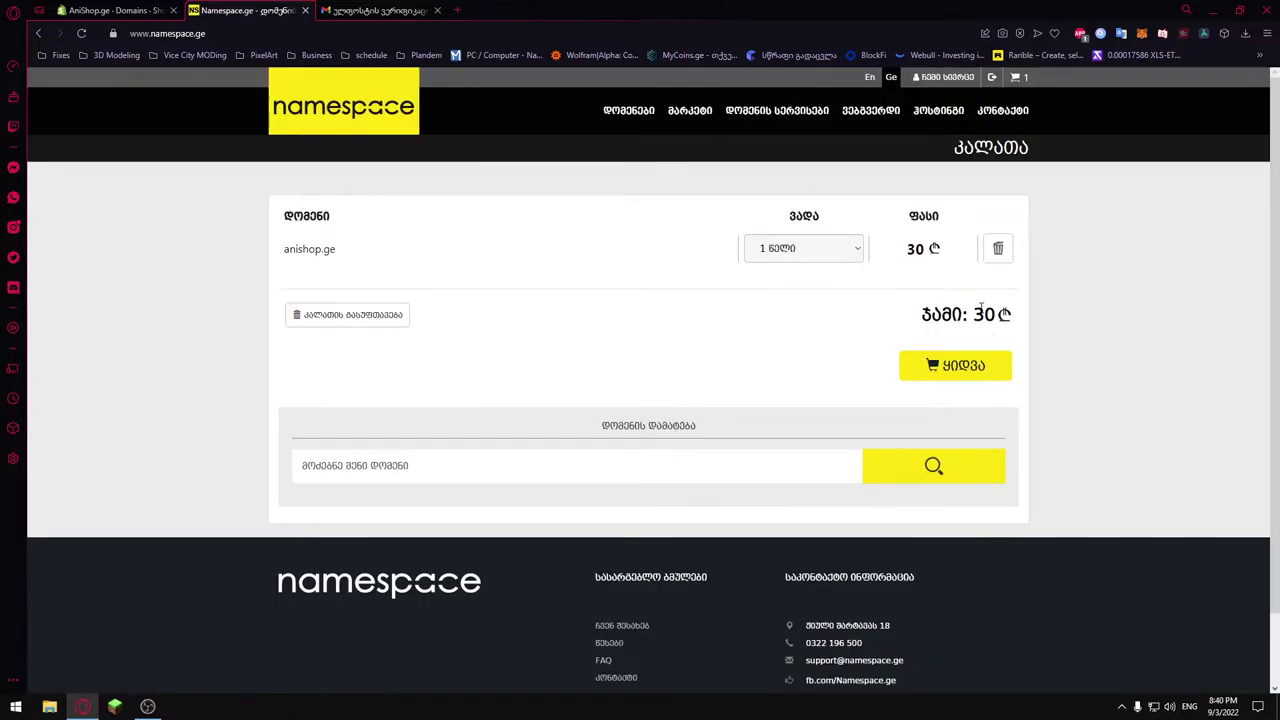
click(962, 367)
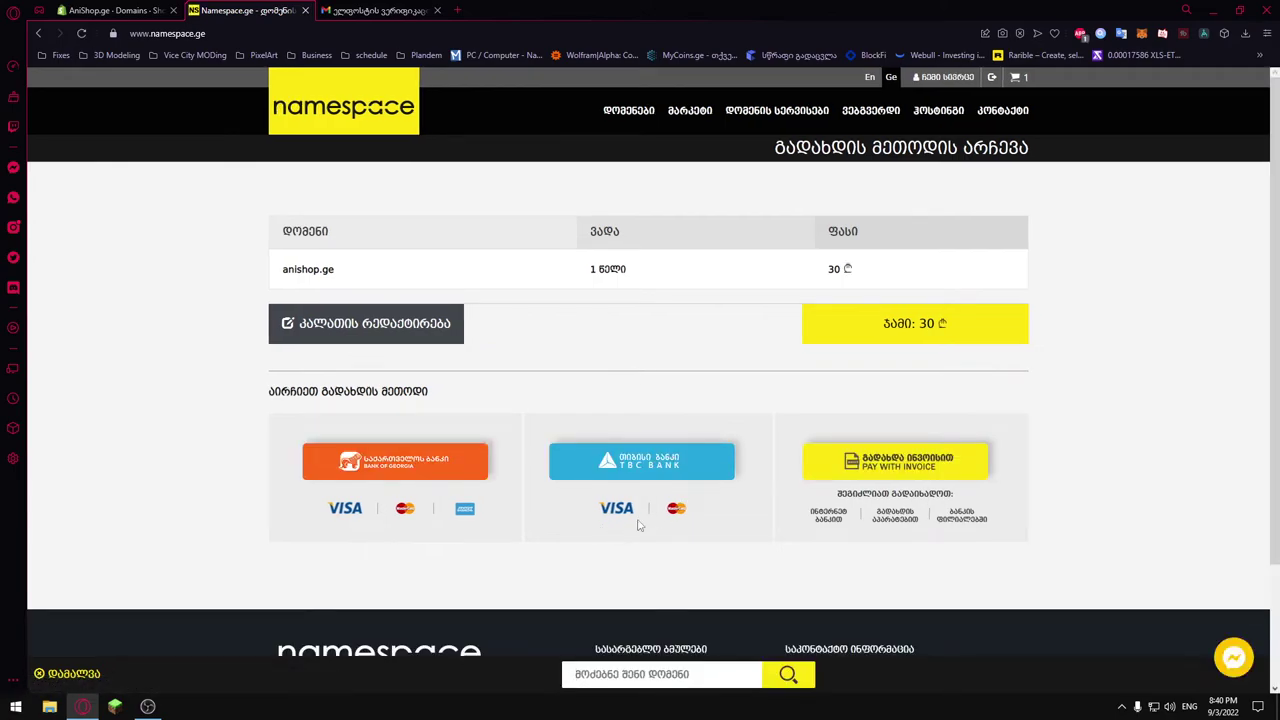
click(650, 466)
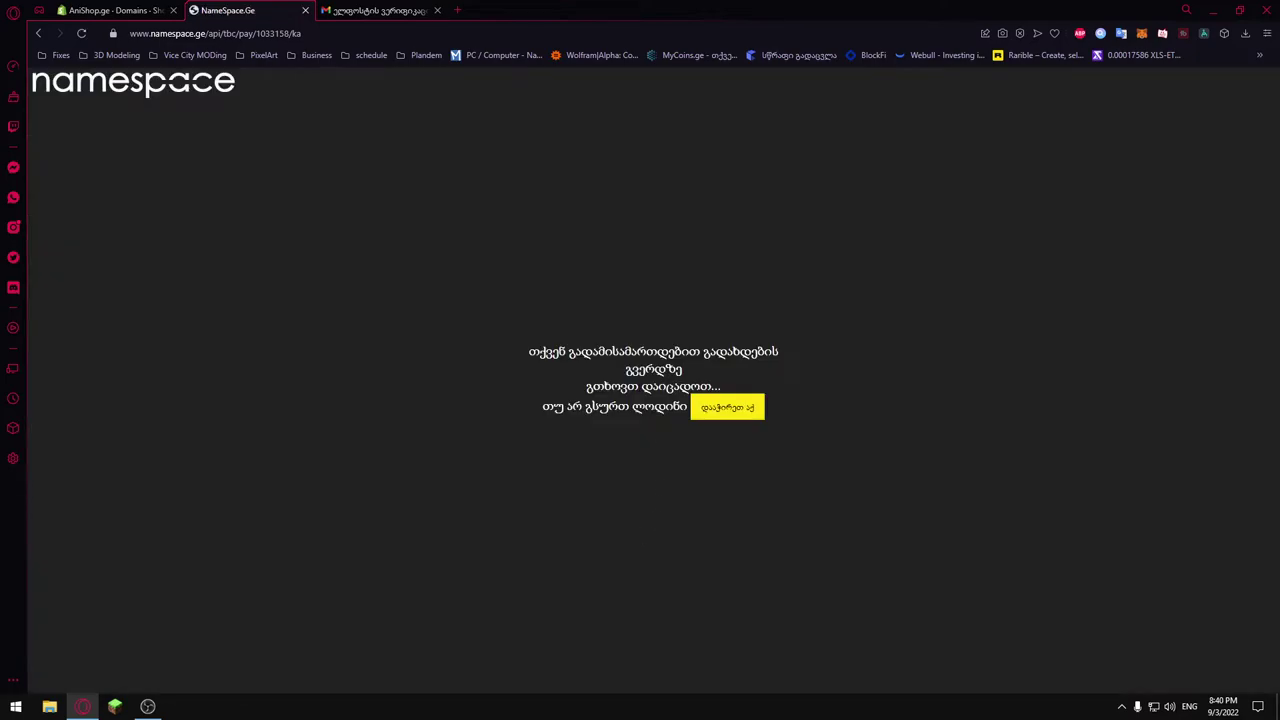
Pay for anishop.ge on the TBC Bank card form.
click(738, 416)
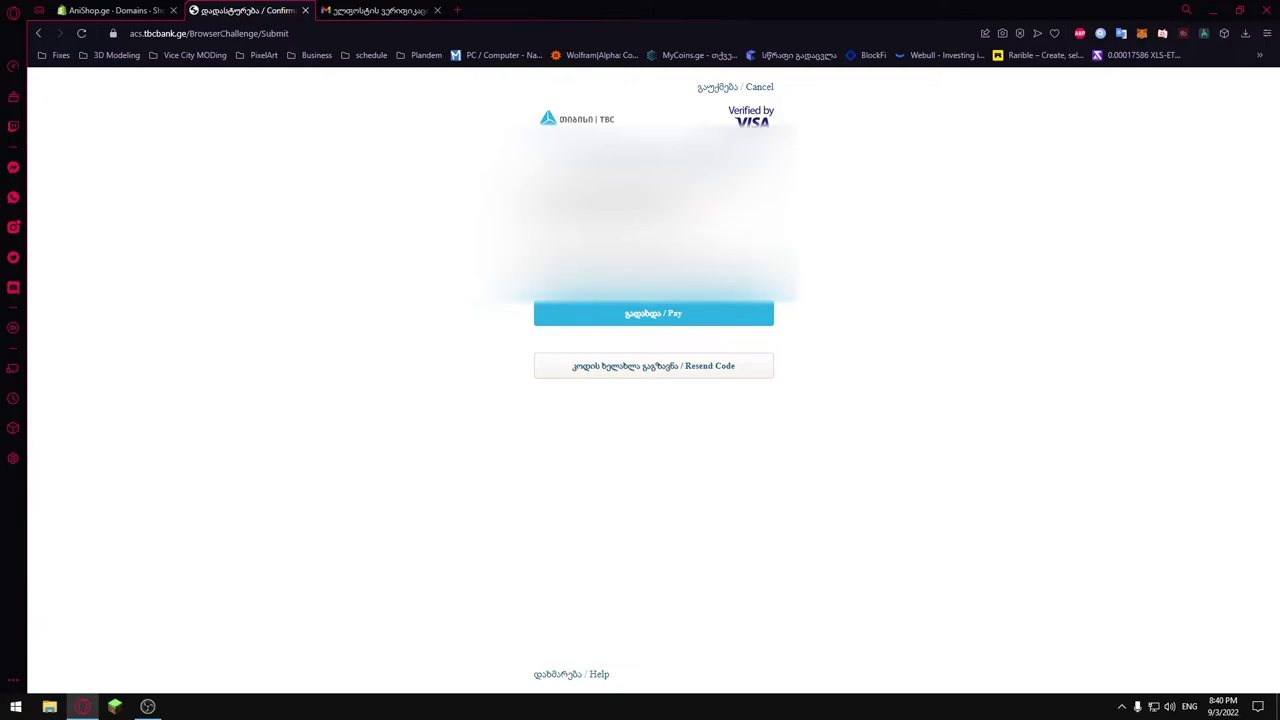
click(647, 316)
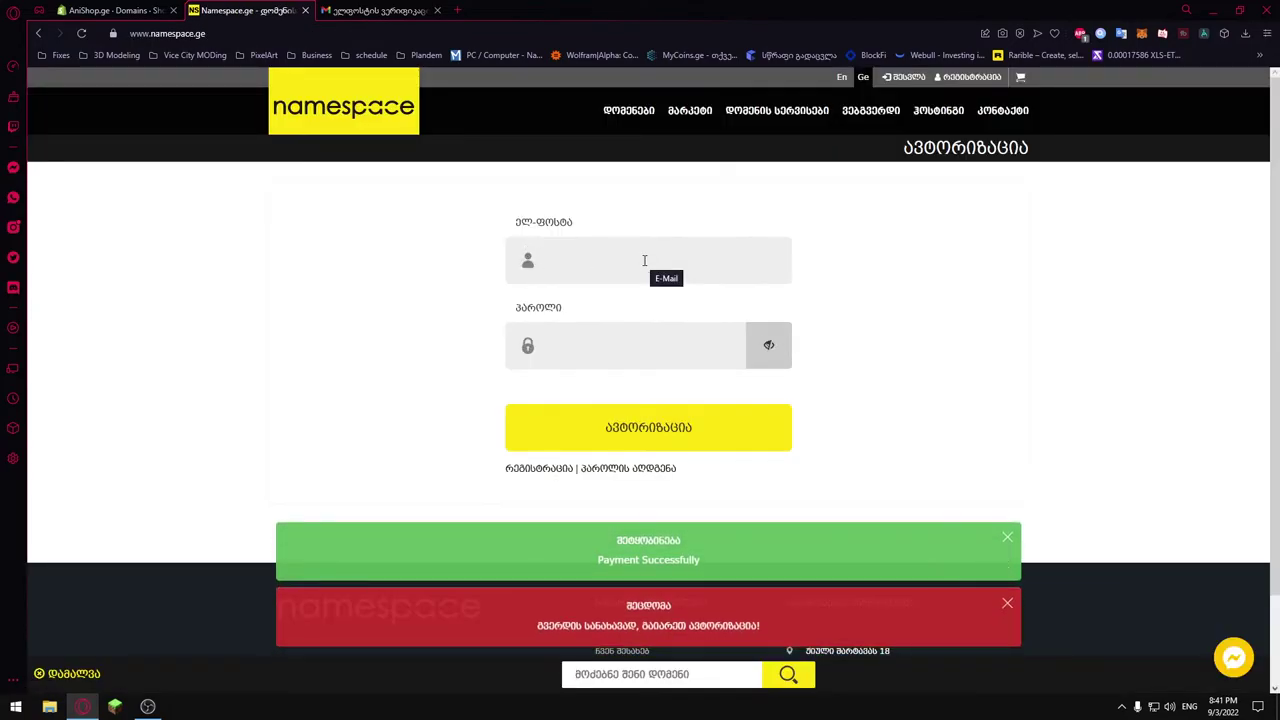
Sign in with the account e-mail and password to see anishop.ge active until 04-09-2023.
click(729, 437)
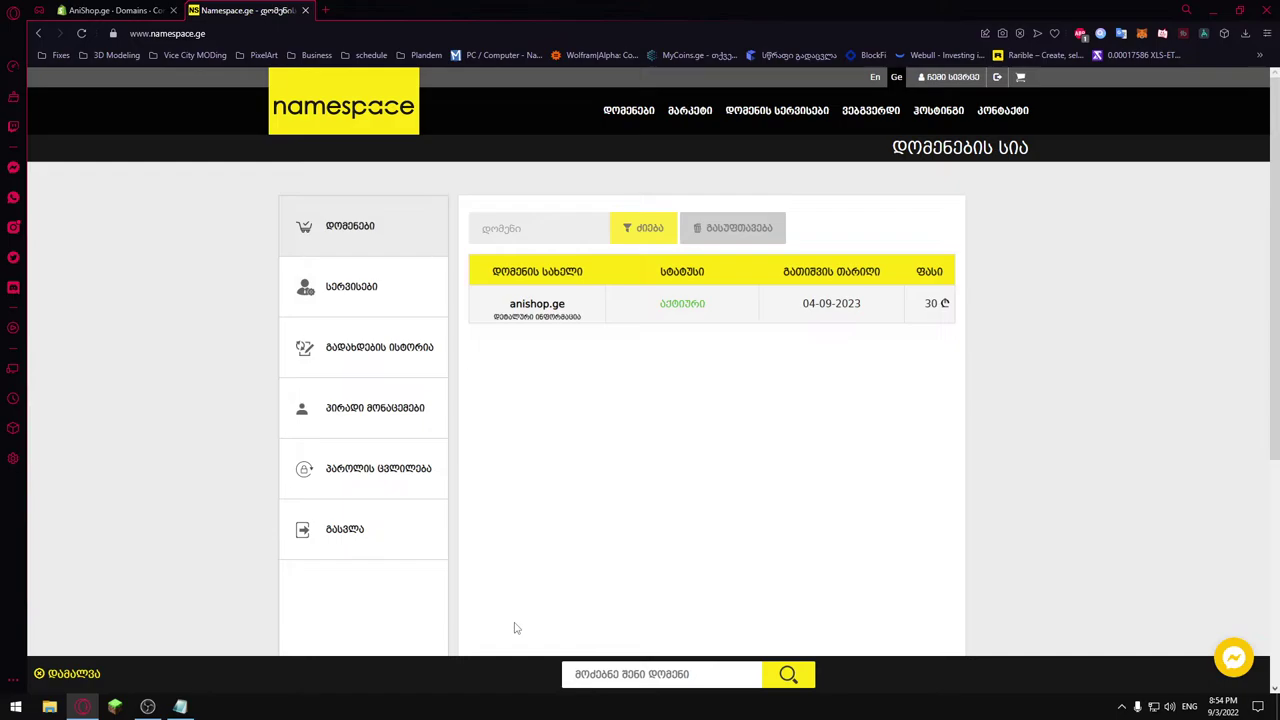
Open anishop.ge's DNS management and bring up its A record 217.147.225.26 for editing.
click(538, 306)
scroll(718, 341, down, 1)
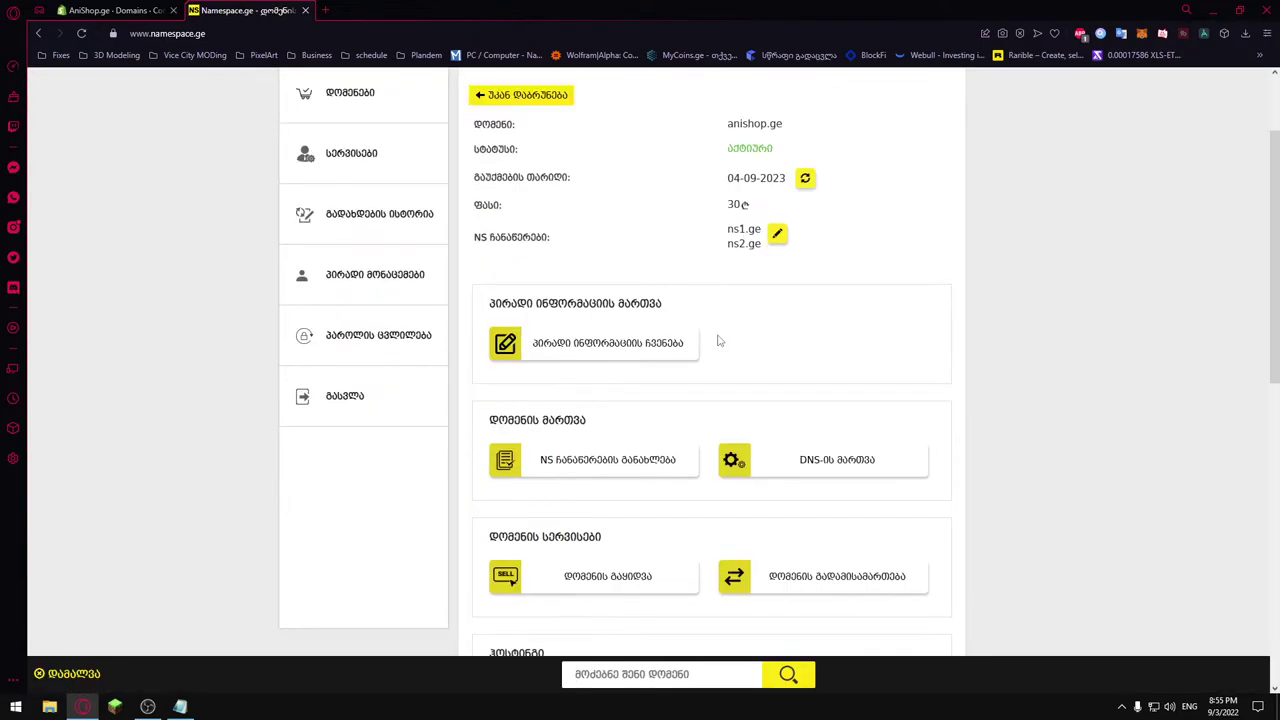
scroll(718, 341, down, 1)
click(841, 398)
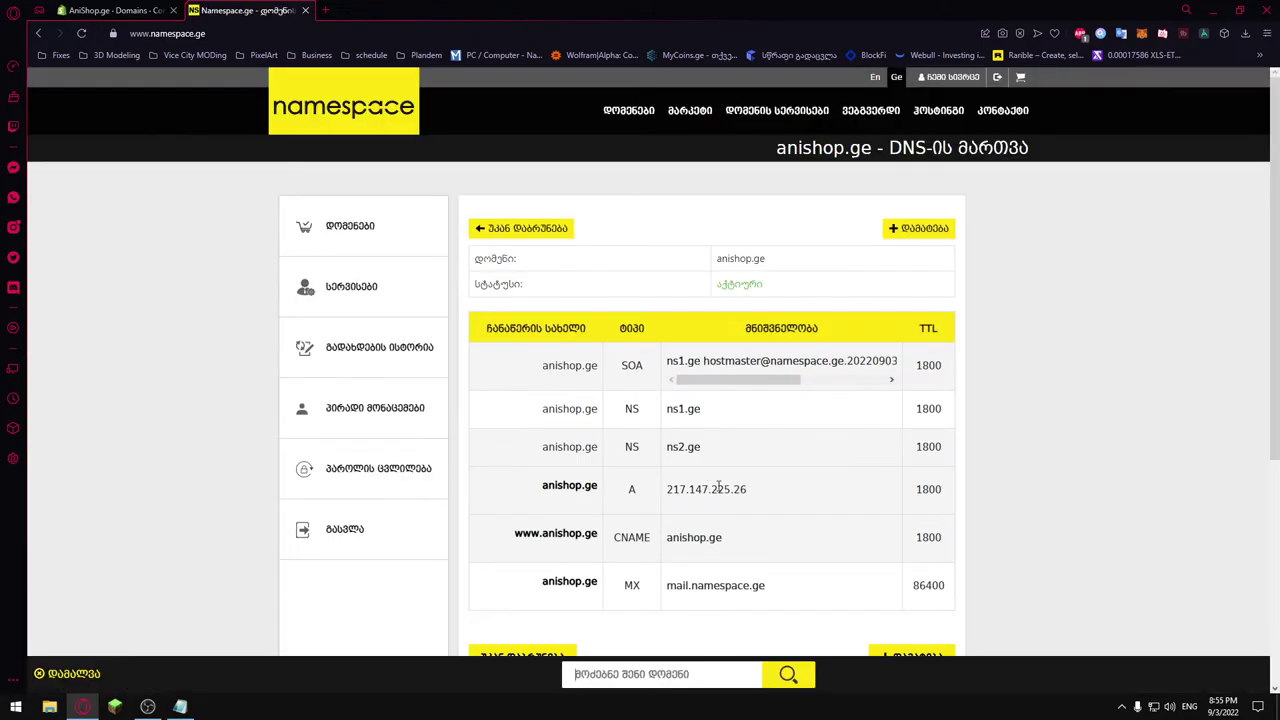
scroll(835, 441, down, 1)
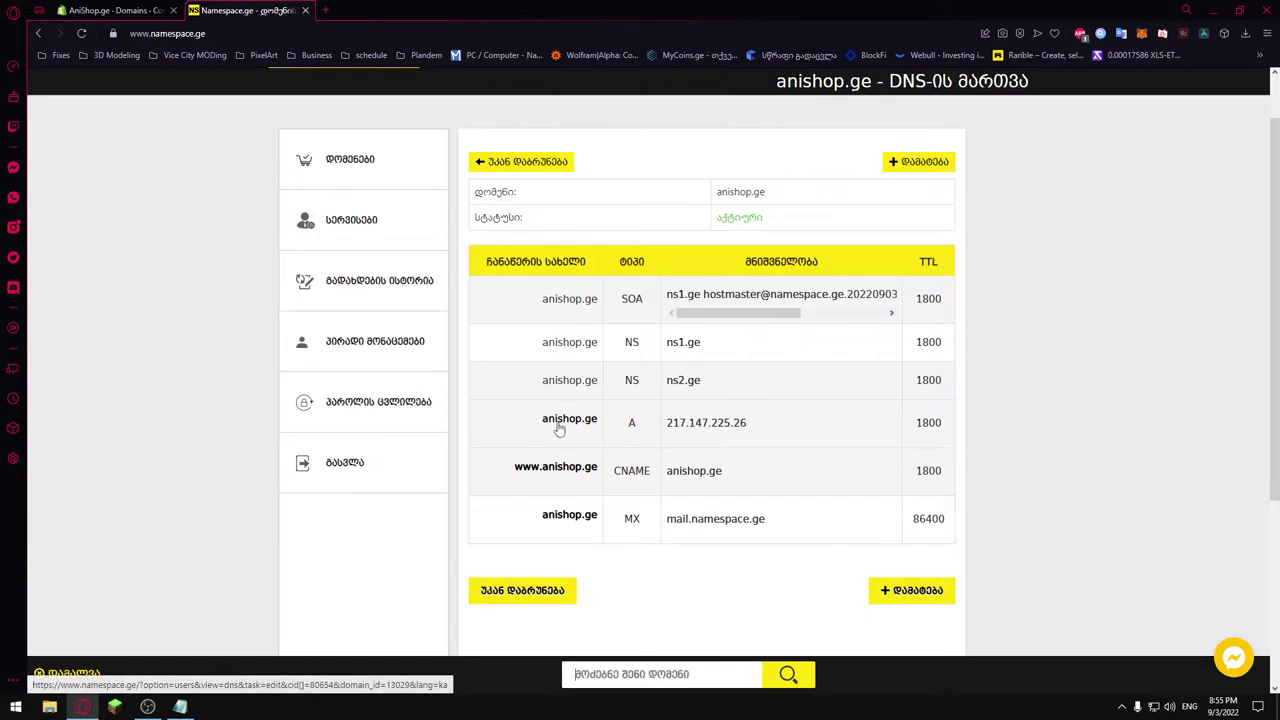
double_click(566, 424)
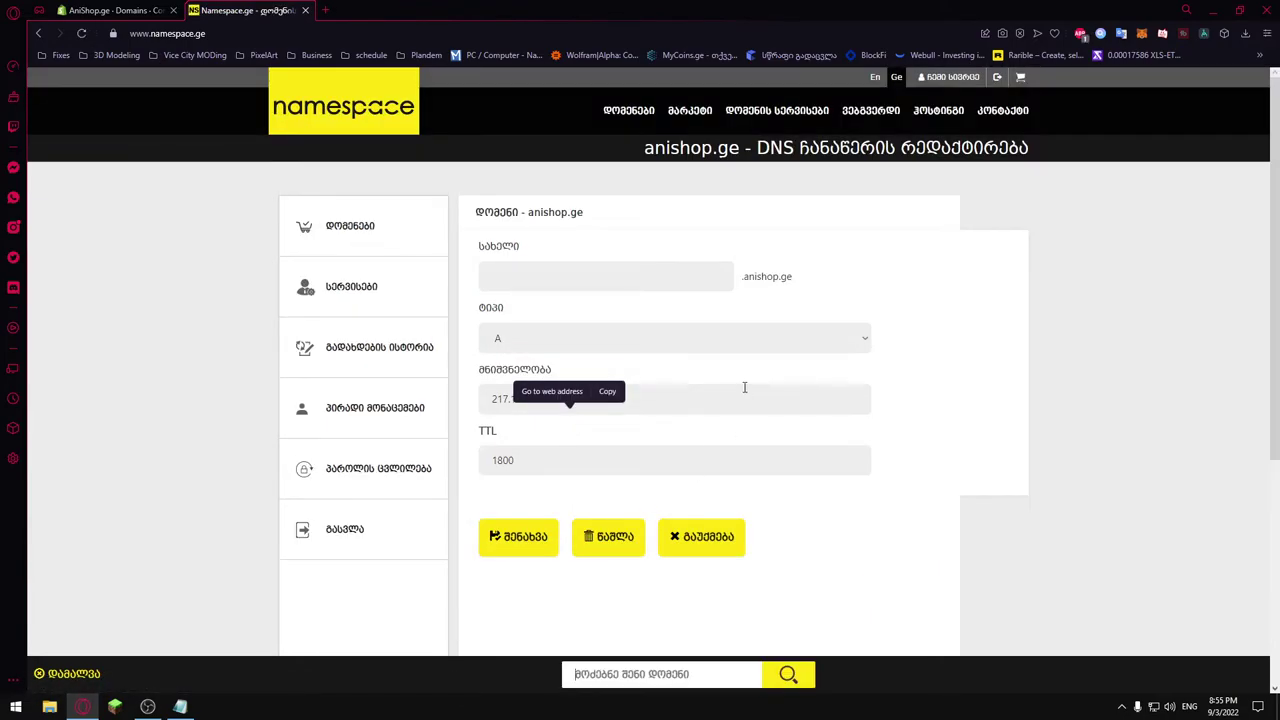
Change the A record value to 23.227.38.65 and save it.
drag(586, 403, 474, 401)
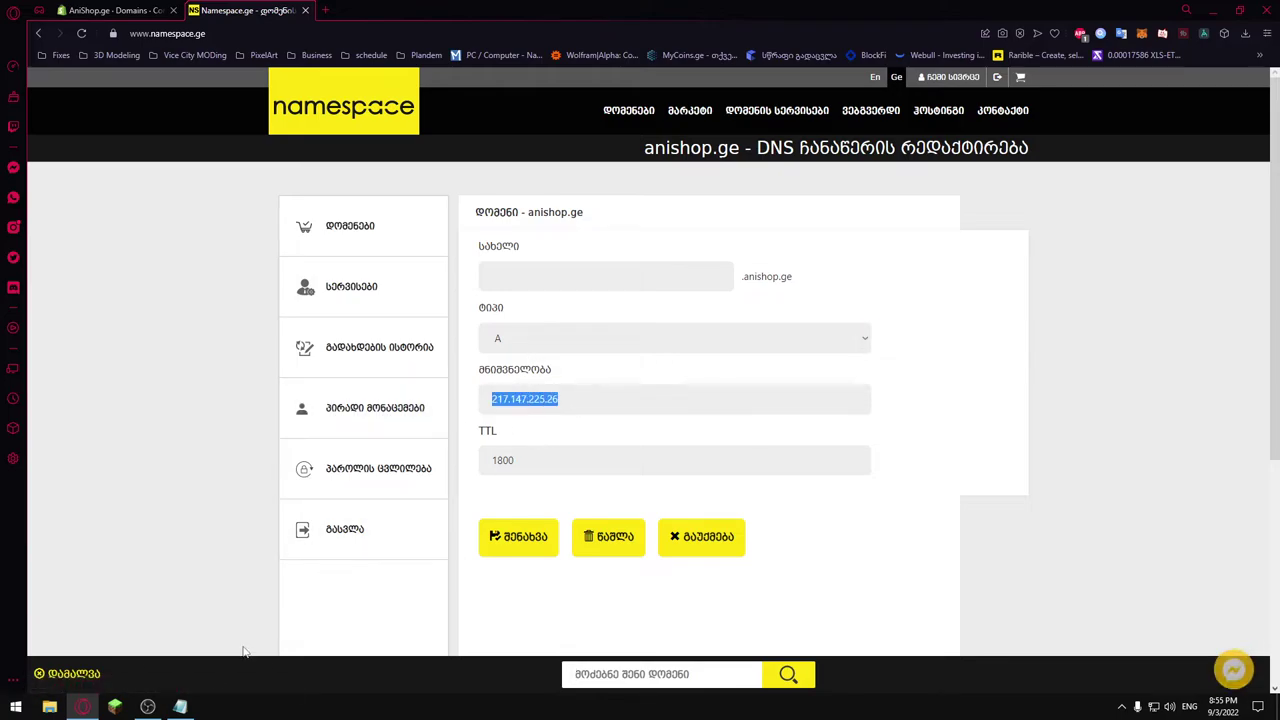
click(182, 707)
double_click(512, 229)
key(ctrl+c)
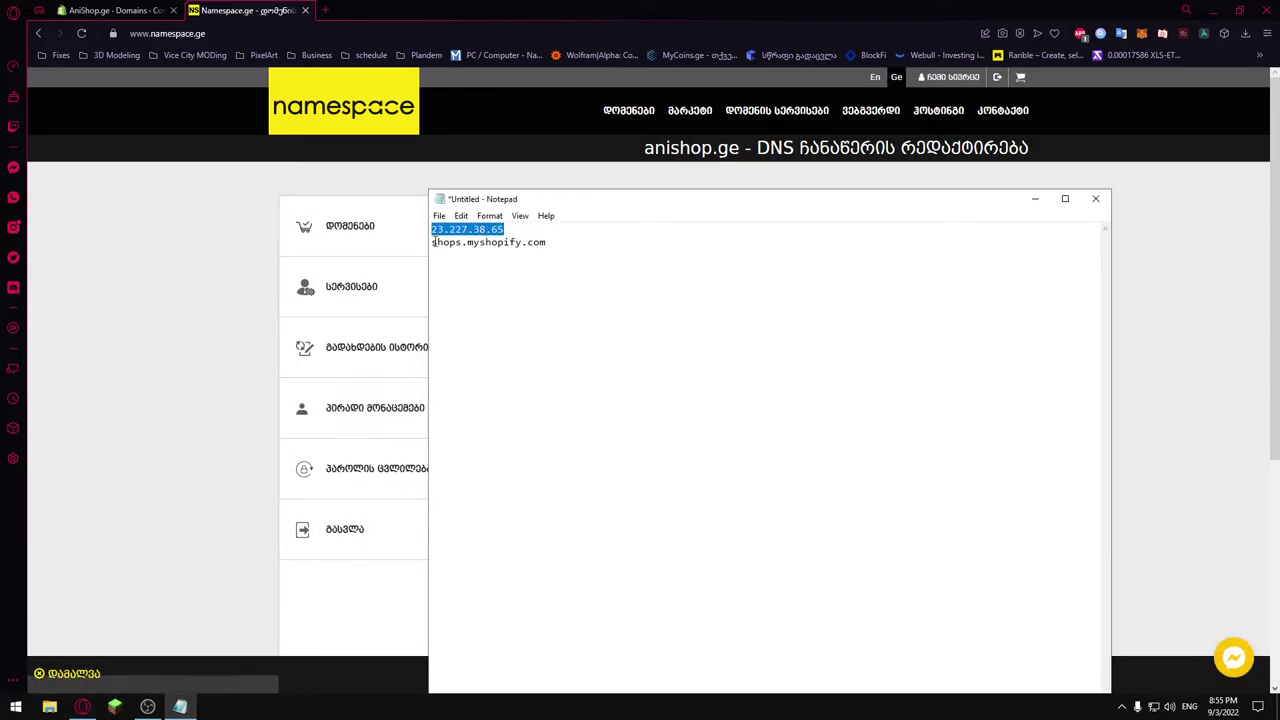
click(520, 120)
key(ctrl+v)
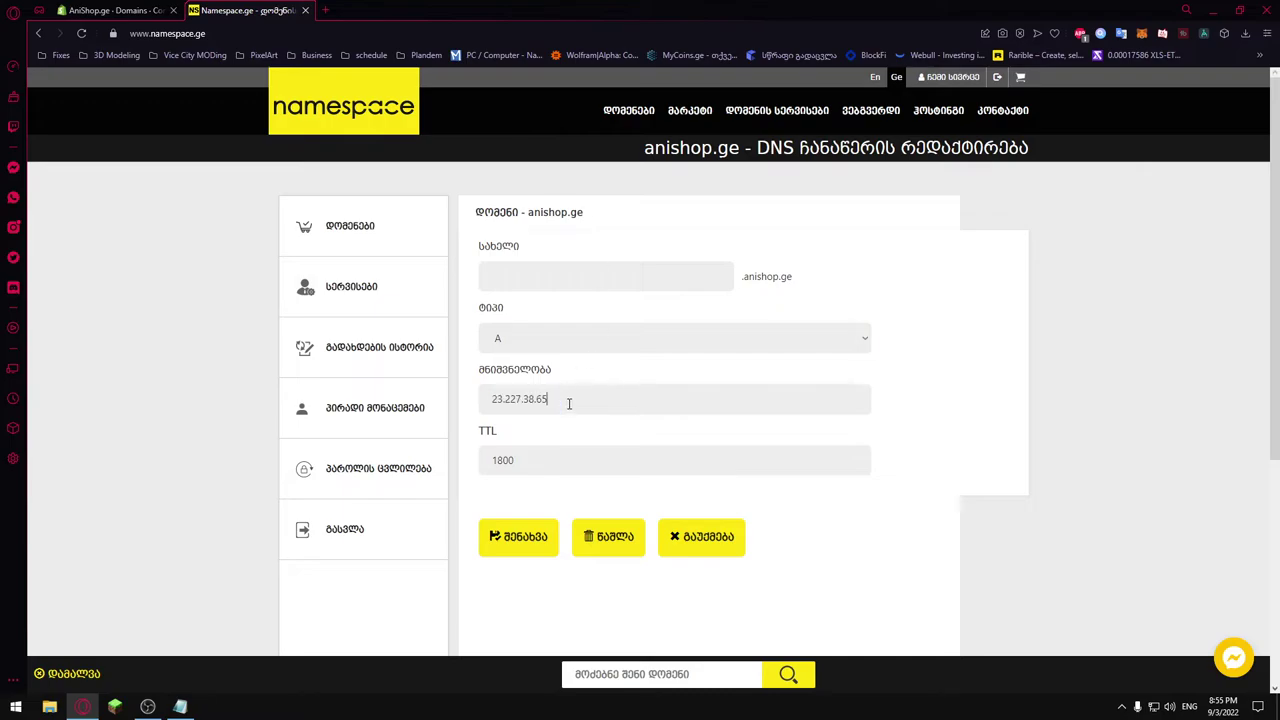
click(520, 541)
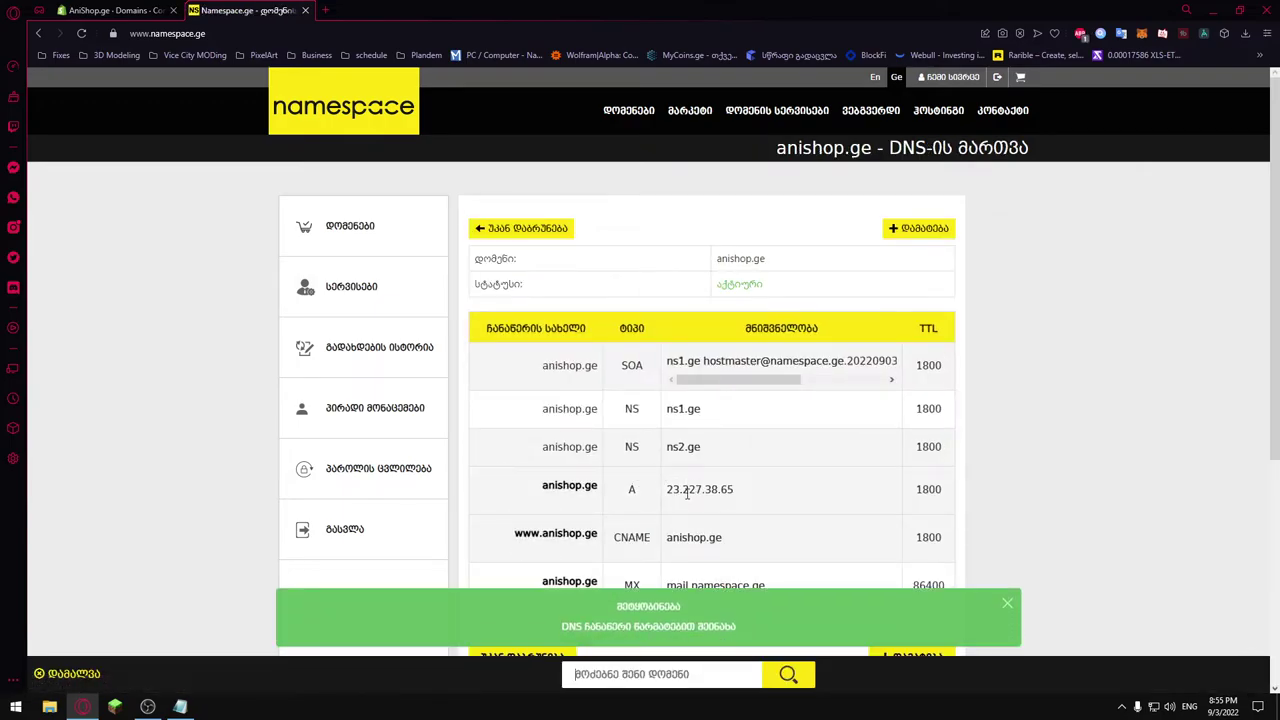
Point the www CNAME to shops.myshopify.com, save, and return to the domain overview.
scroll(687, 493, down, 1)
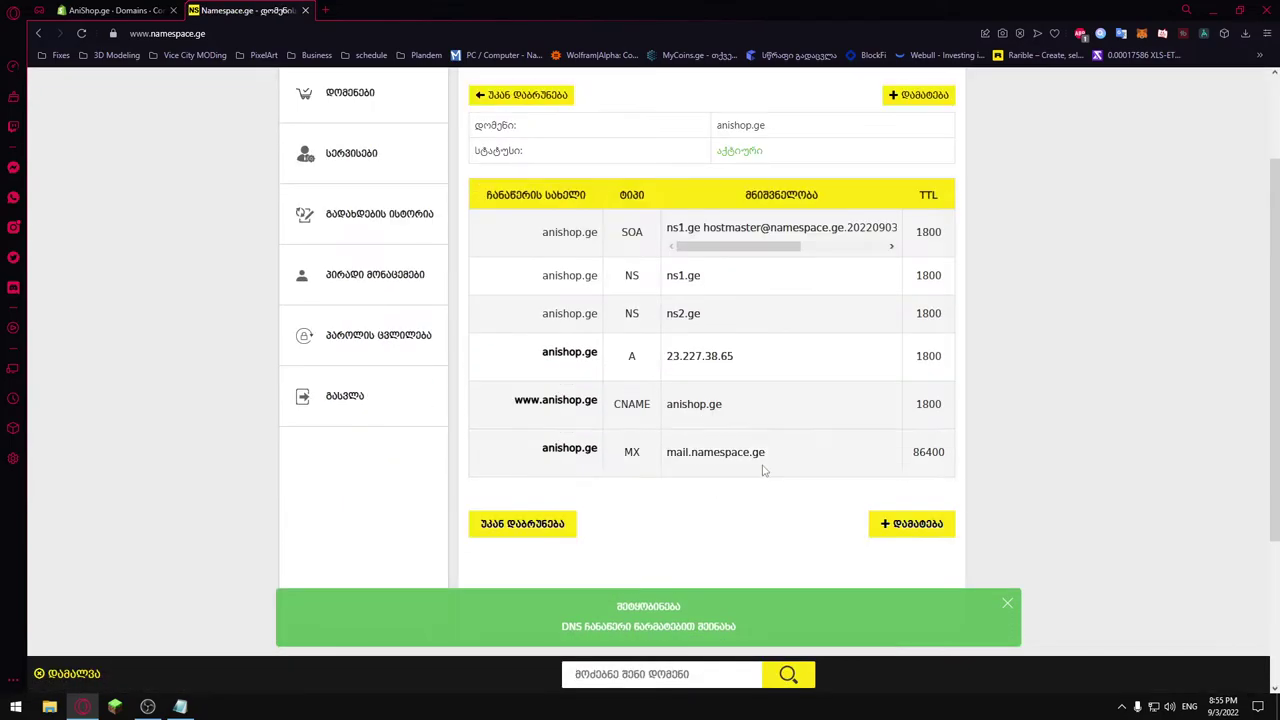
double_click(566, 403)
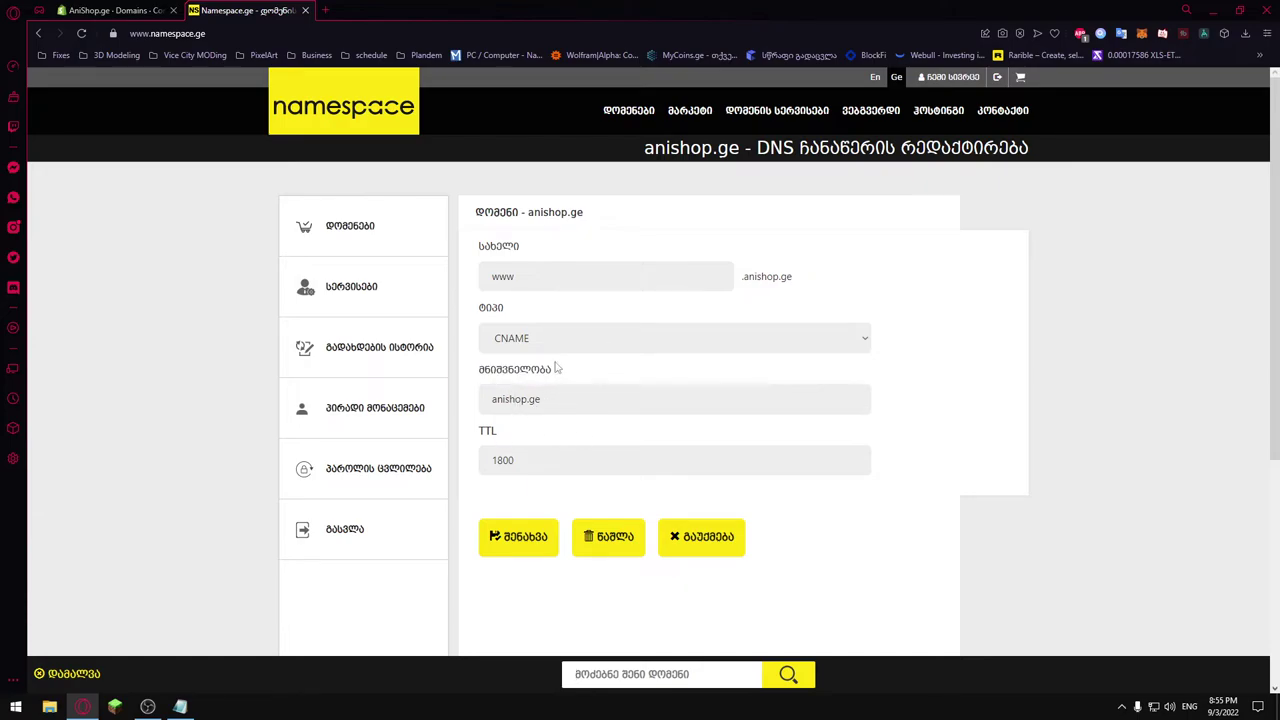
double_click(557, 401)
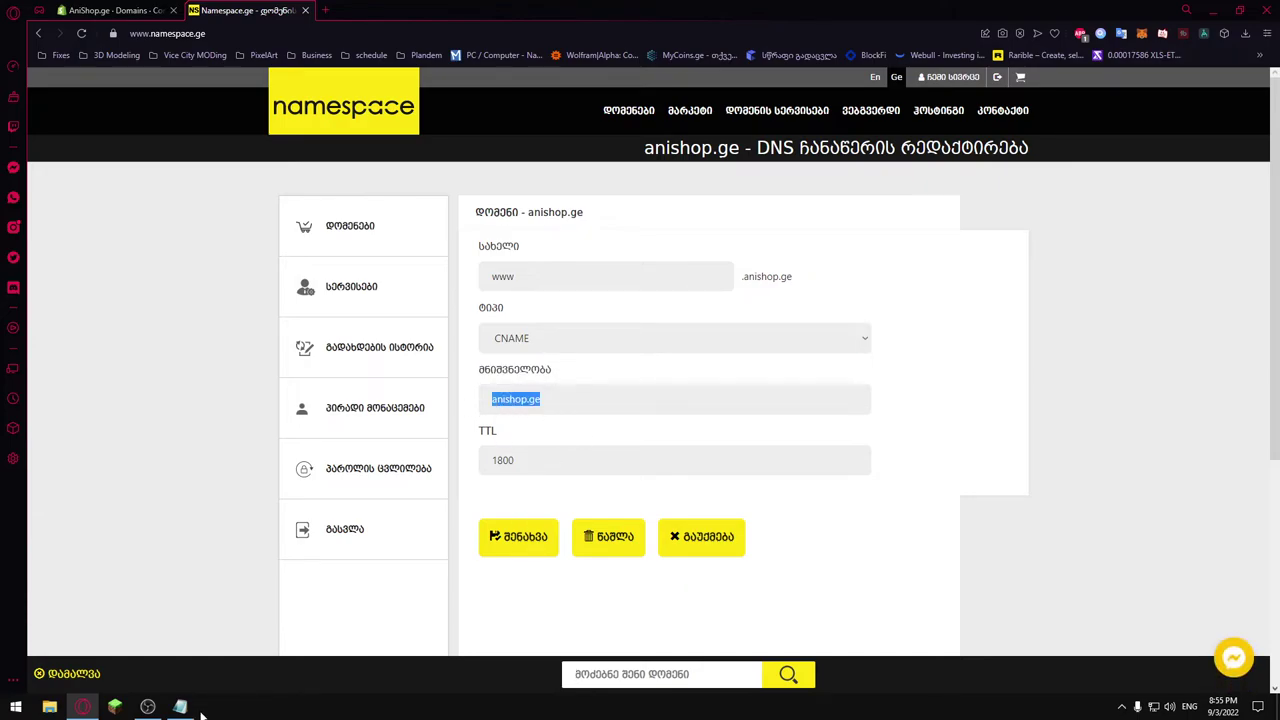
click(180, 707)
drag(546, 242, 431, 243)
key(ctrl+c)
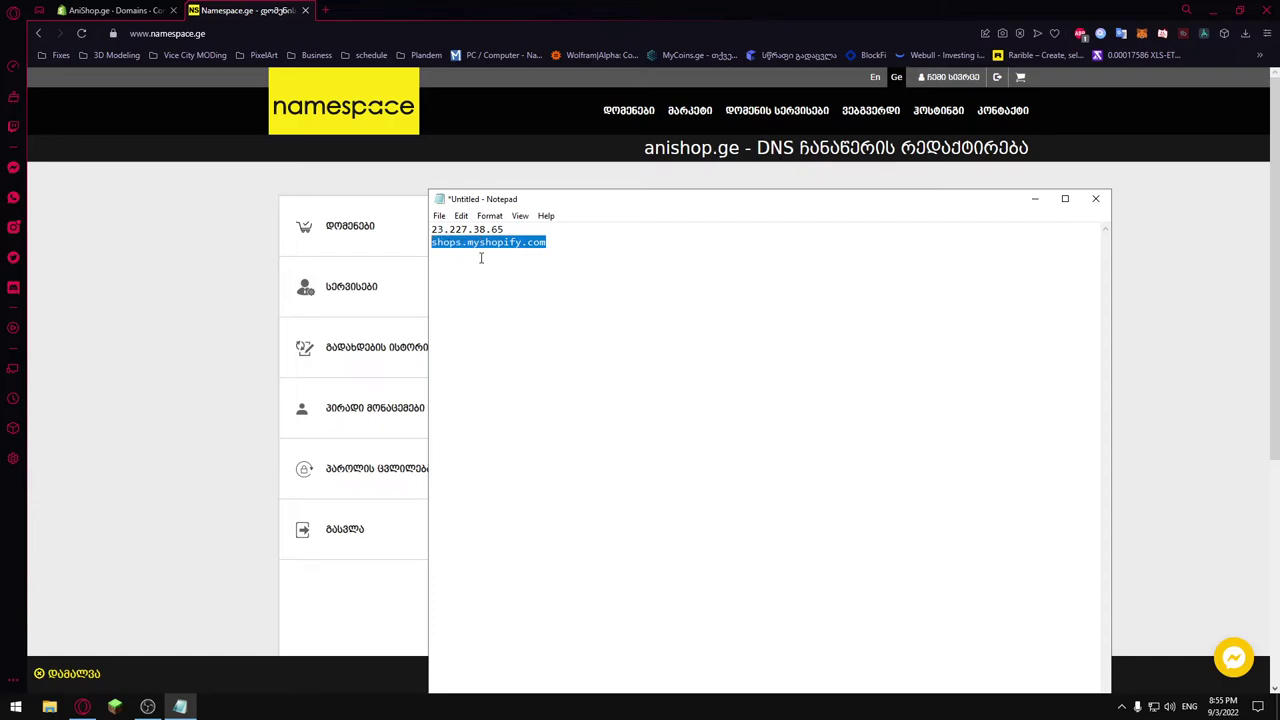
click(449, 20)
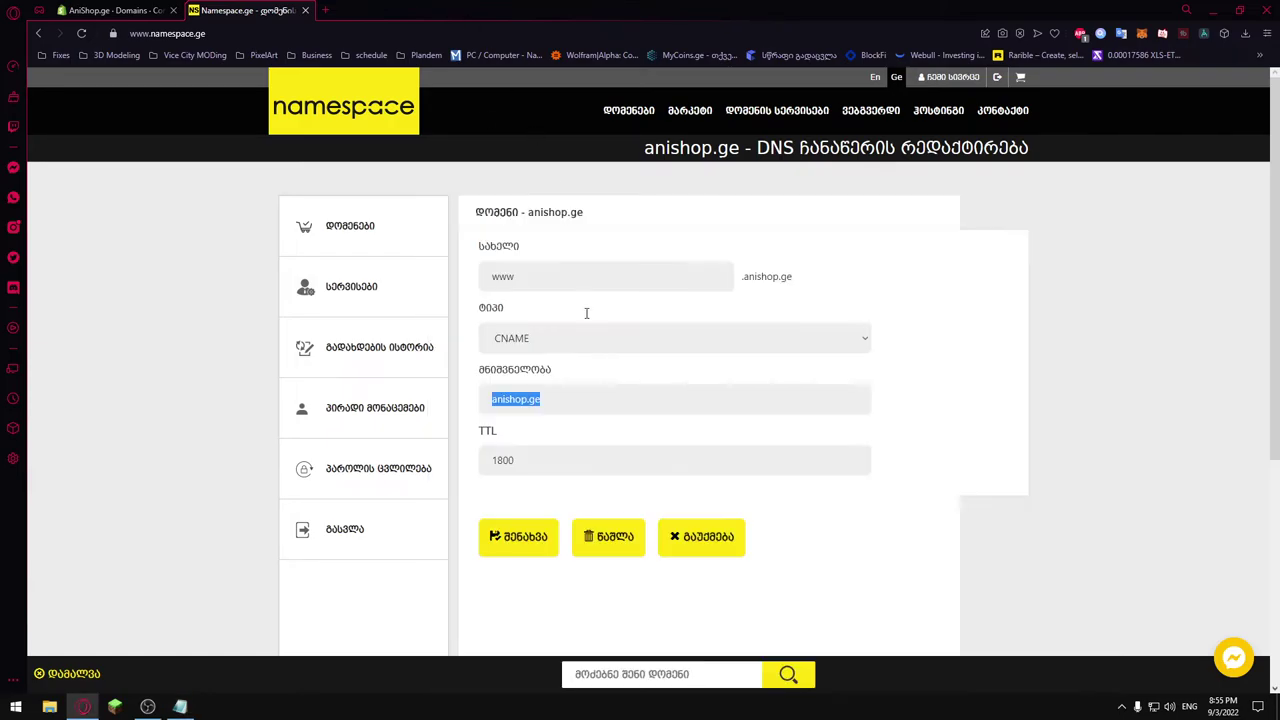
key(ctrl+v)
click(533, 538)
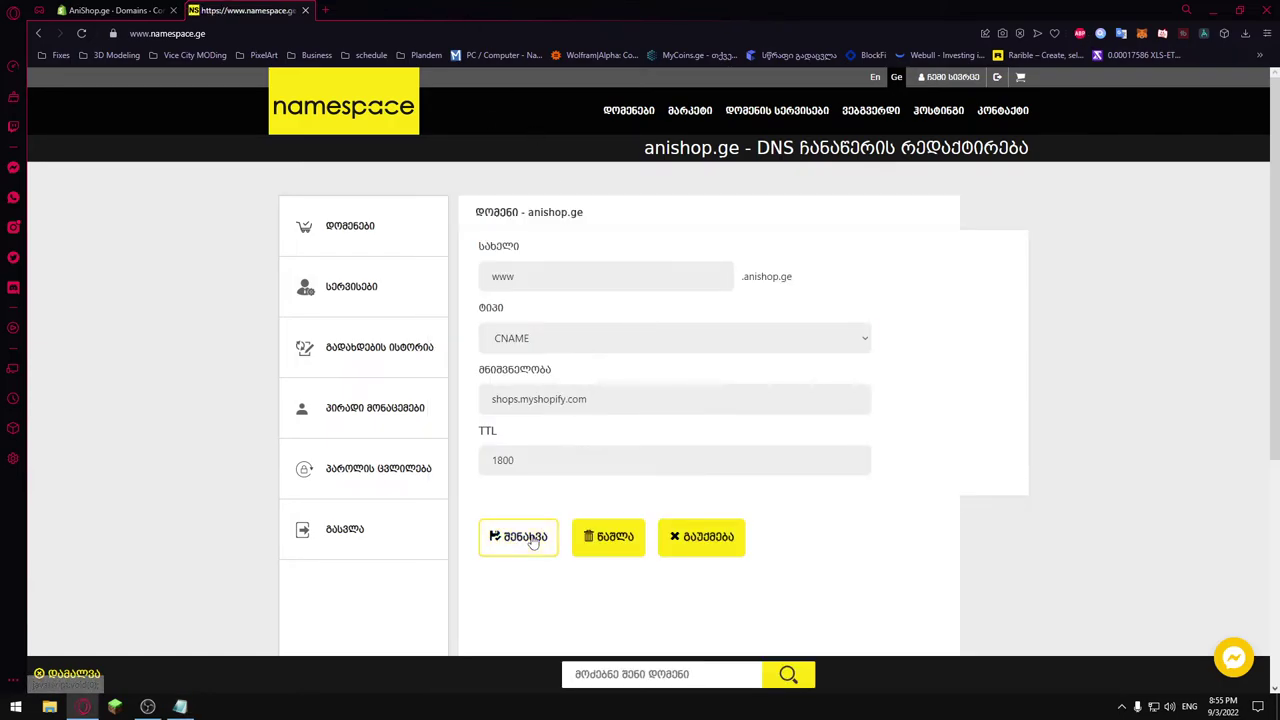
scroll(660, 480, down, 1)
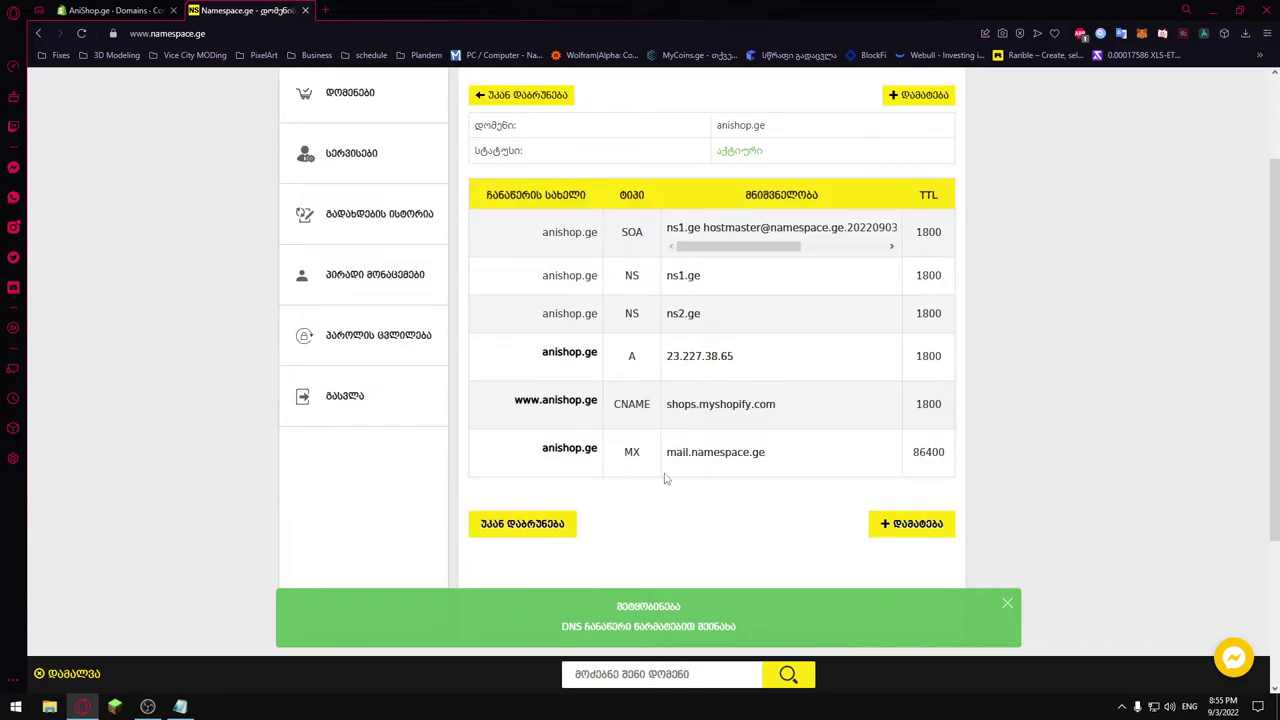
click(522, 523)
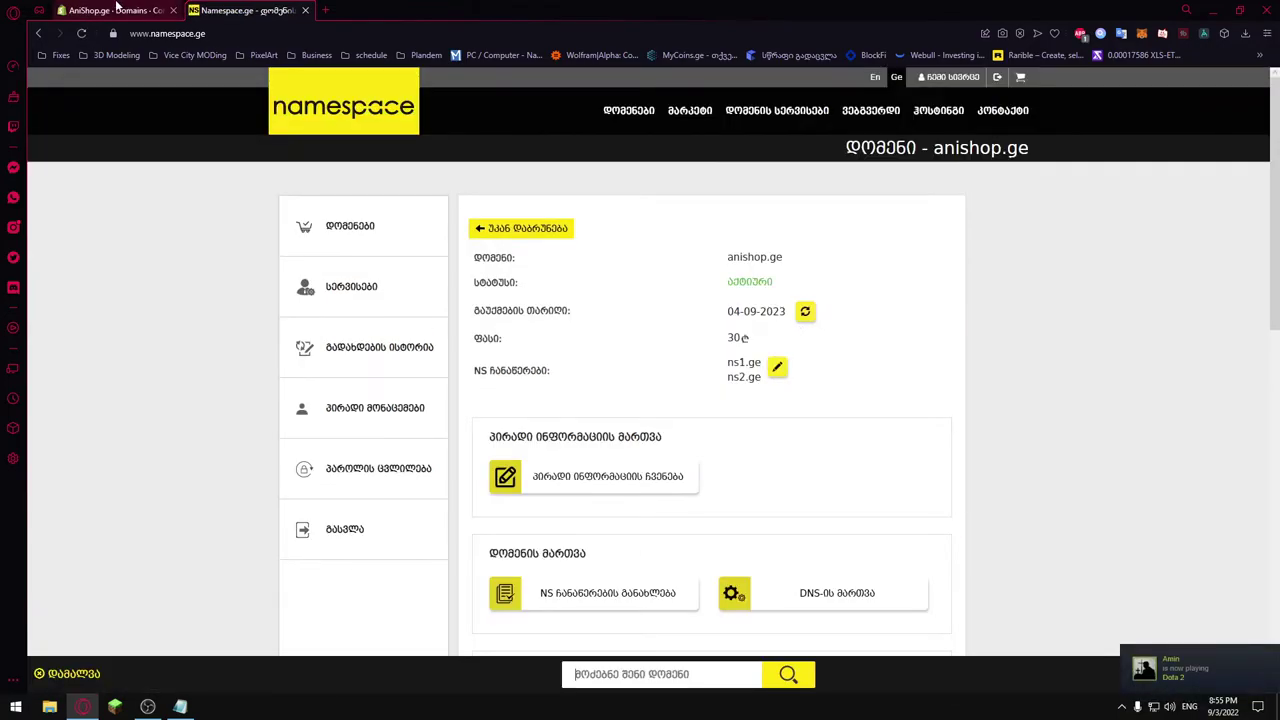
Connect the existing domain anishop.ge to the Shopify store and verify the connection.
click(117, 9)
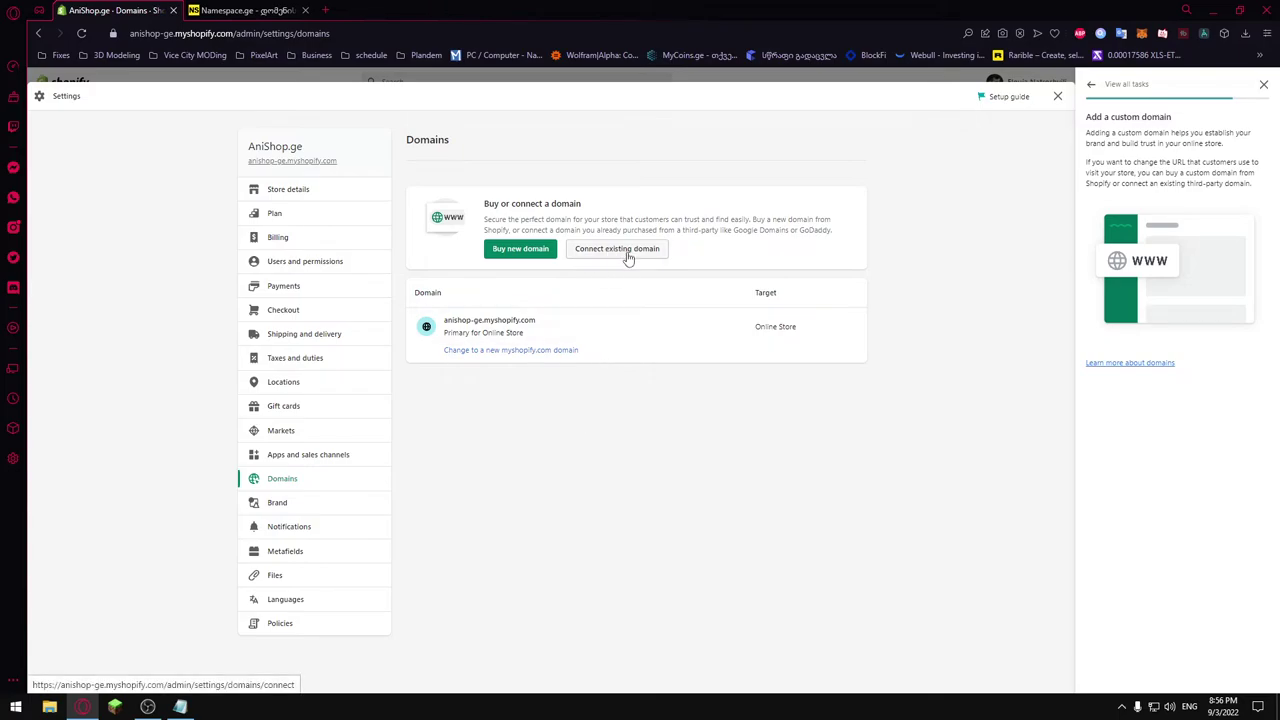
click(628, 257)
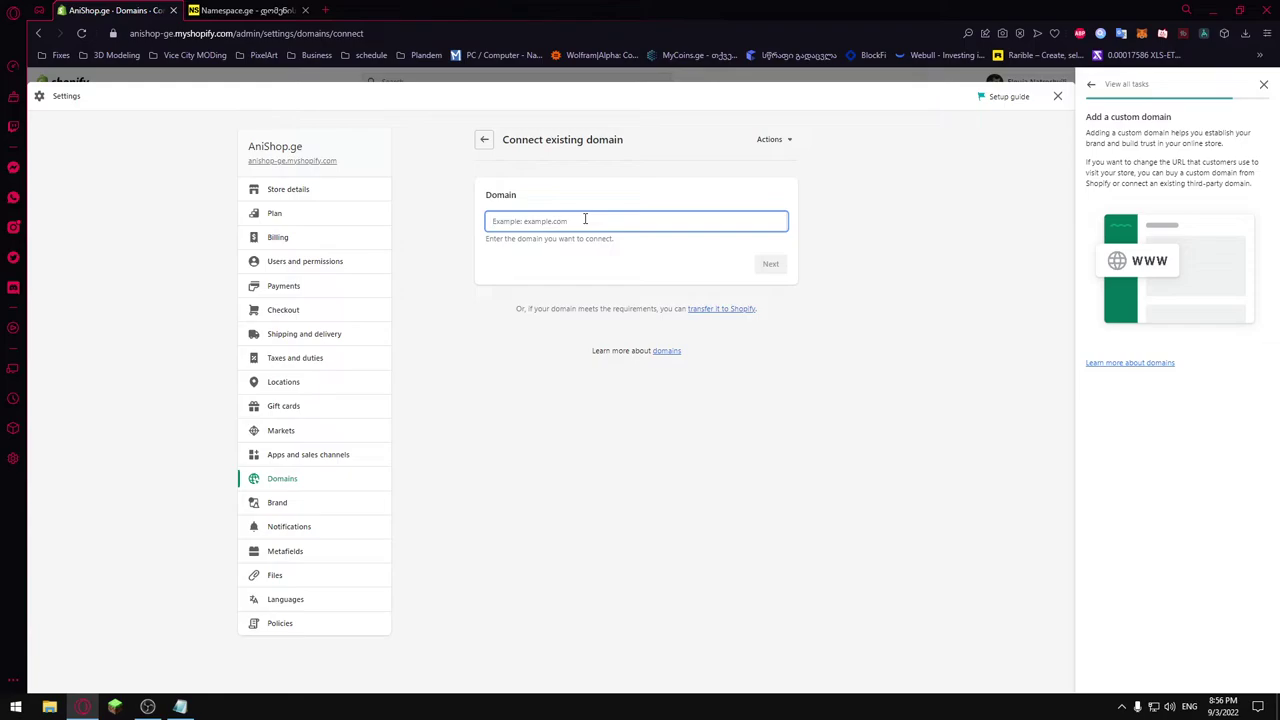
text(anishop.ge)
click(770, 264)
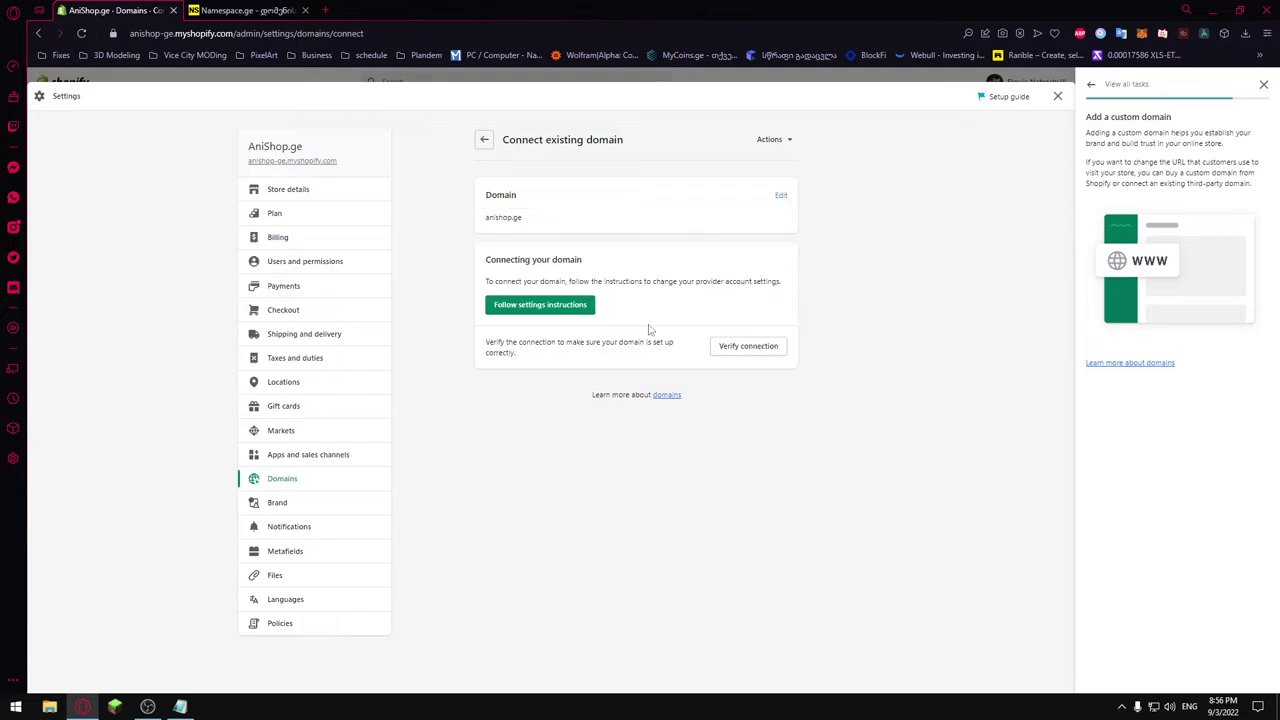
click(757, 349)
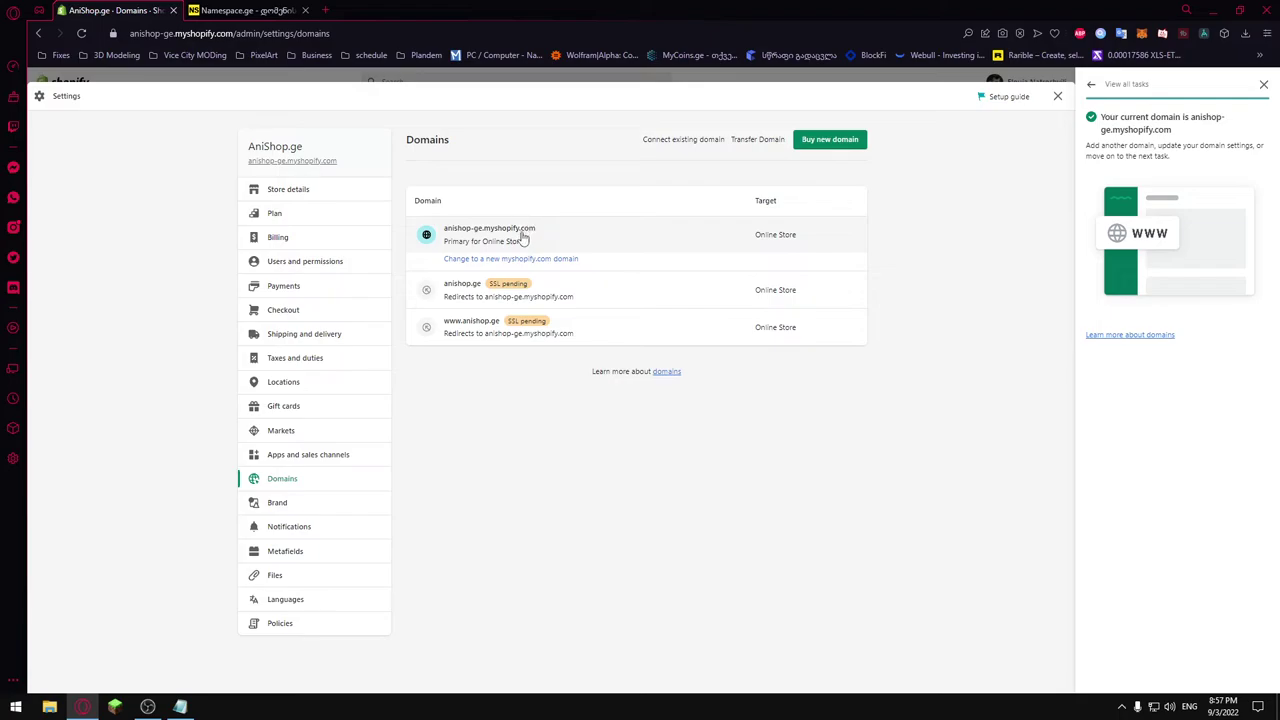
Set anishop.ge as the store's primary domain from its domain details.
click(602, 295)
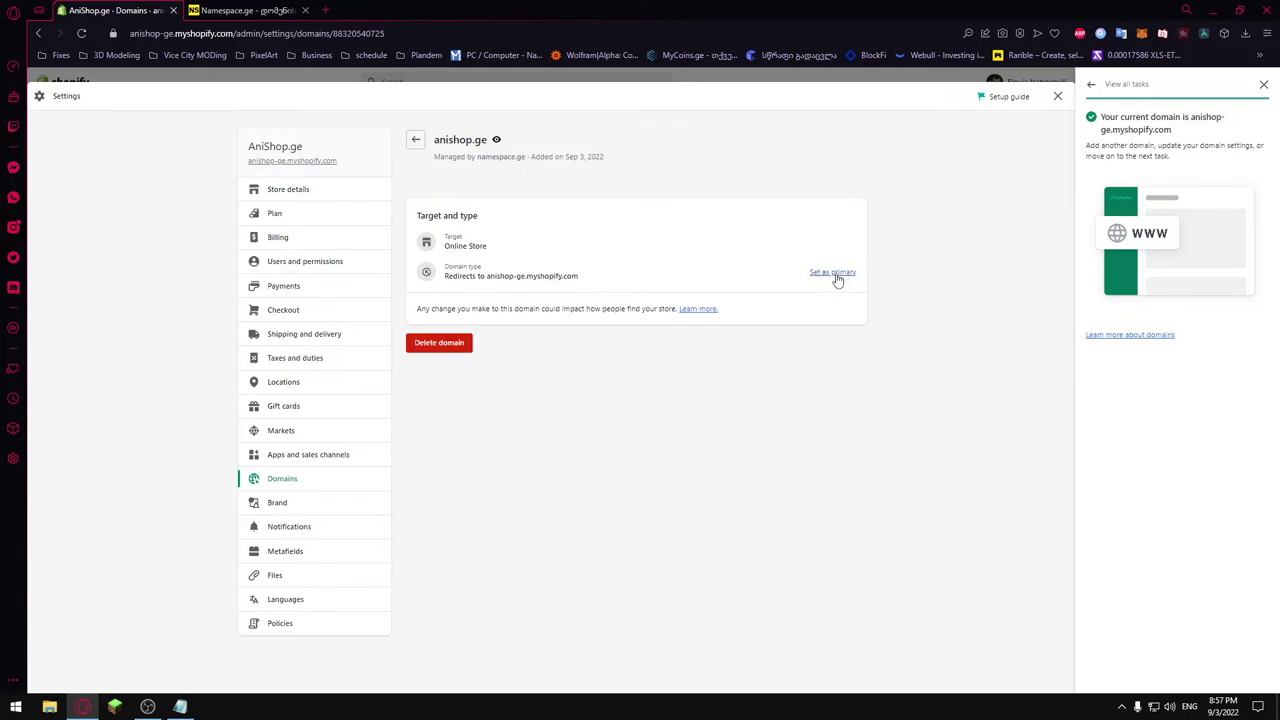
click(836, 280)
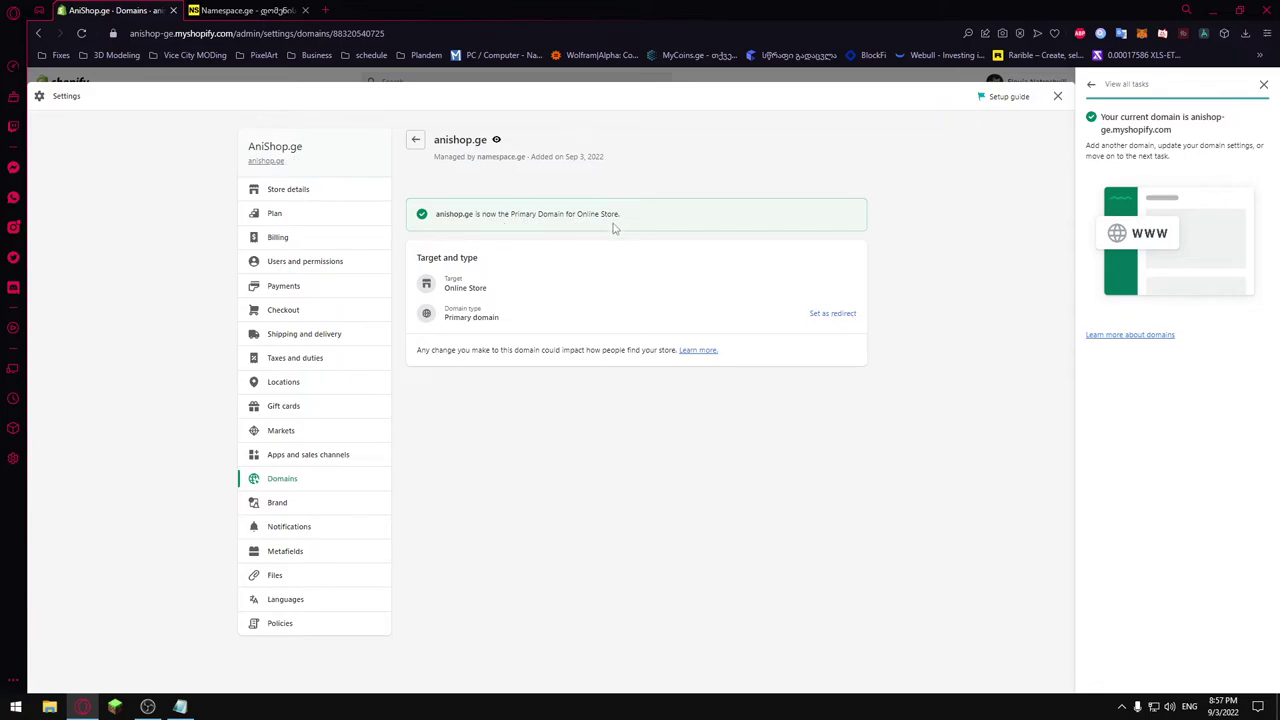
drag(435, 214, 476, 215)
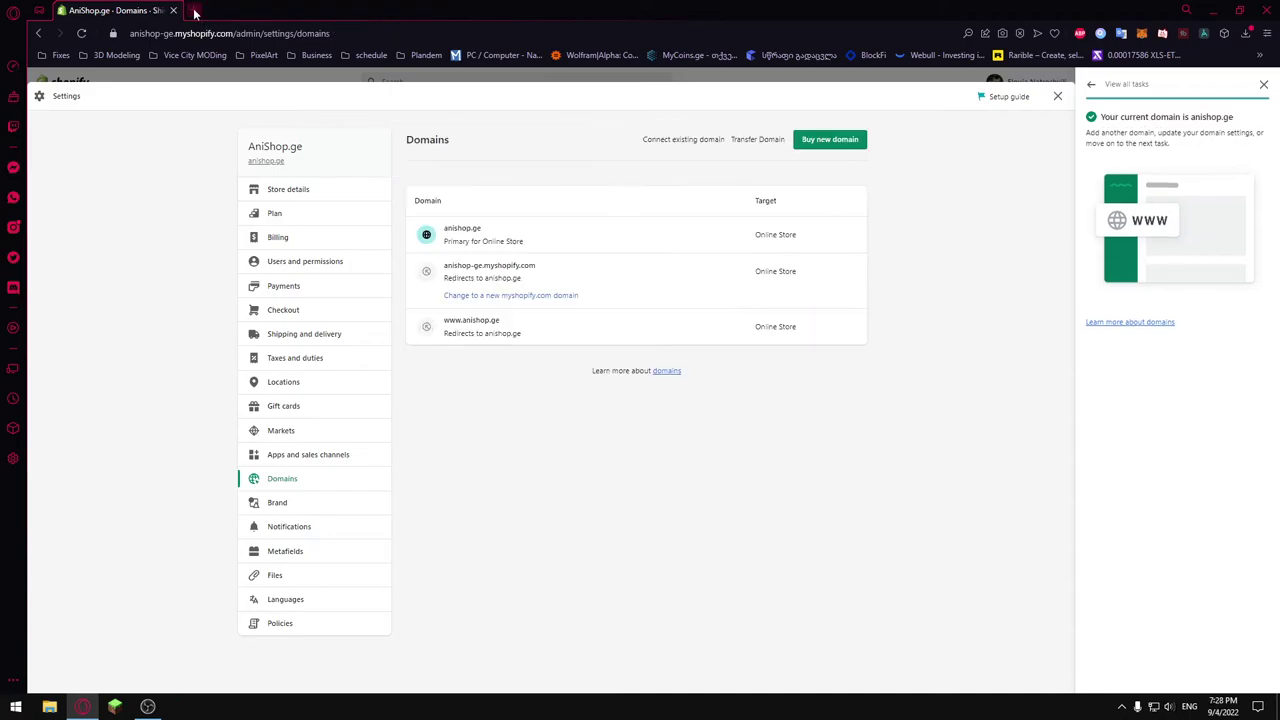
Load anishop.ge in a new tab to see the Opening soon page, then return to Shopify Domains.
key(ctrl+t)
text(ani)
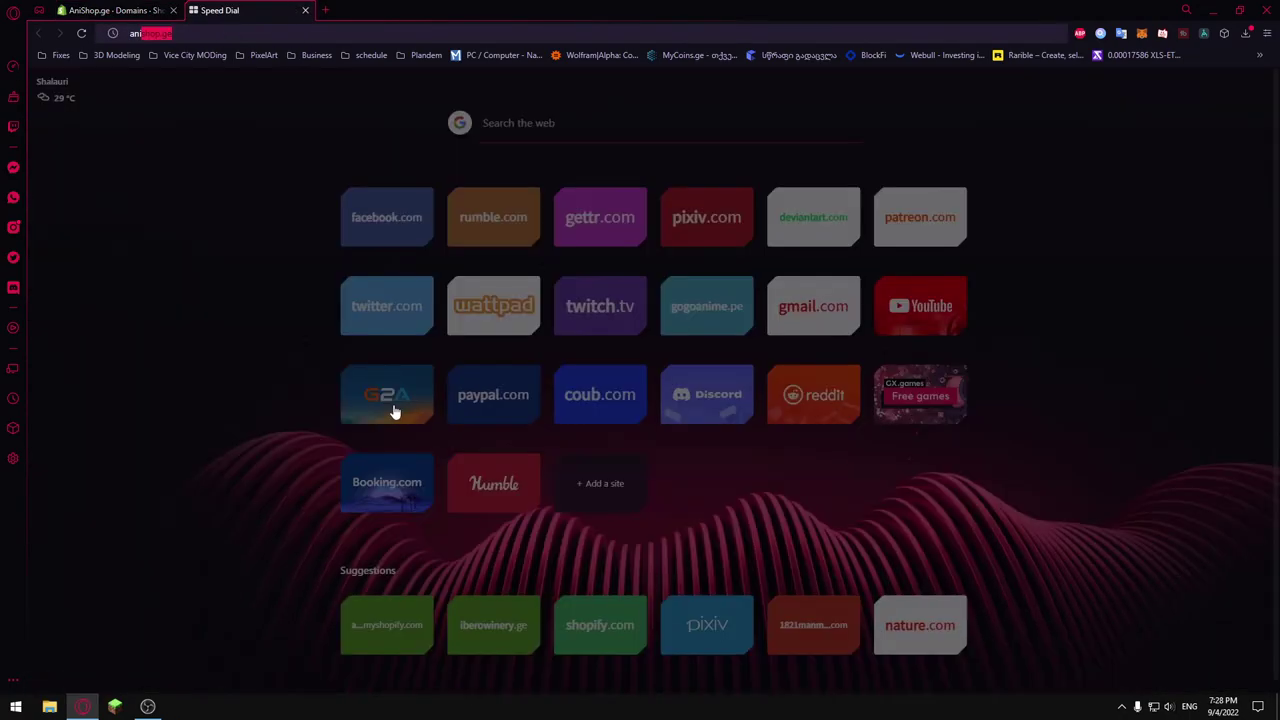
key(Return)
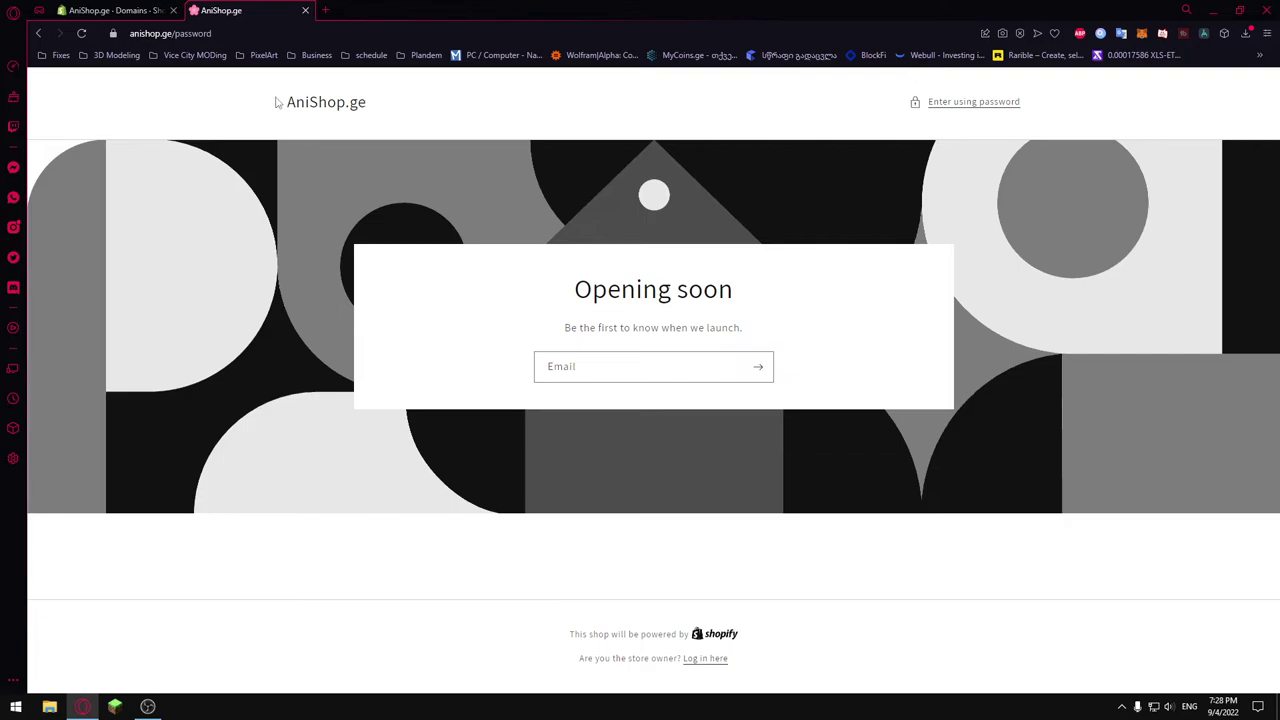
drag(235, 103, 578, 105)
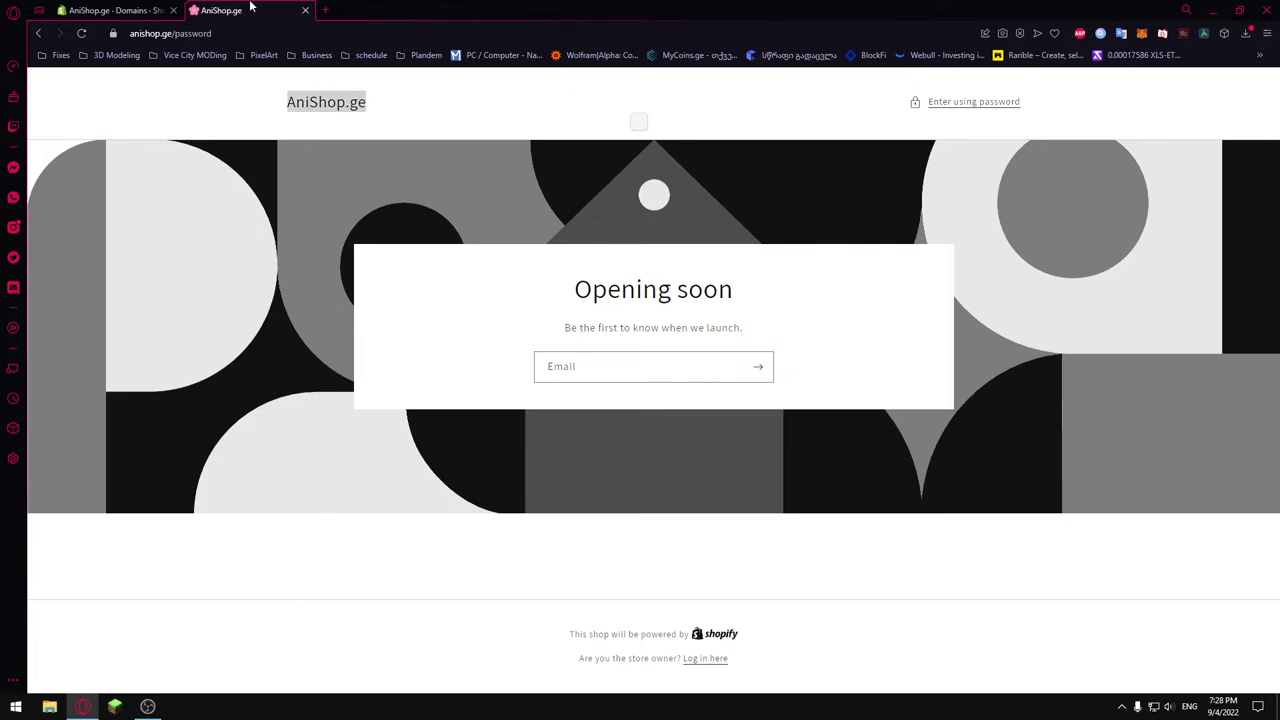
click(110, 10)
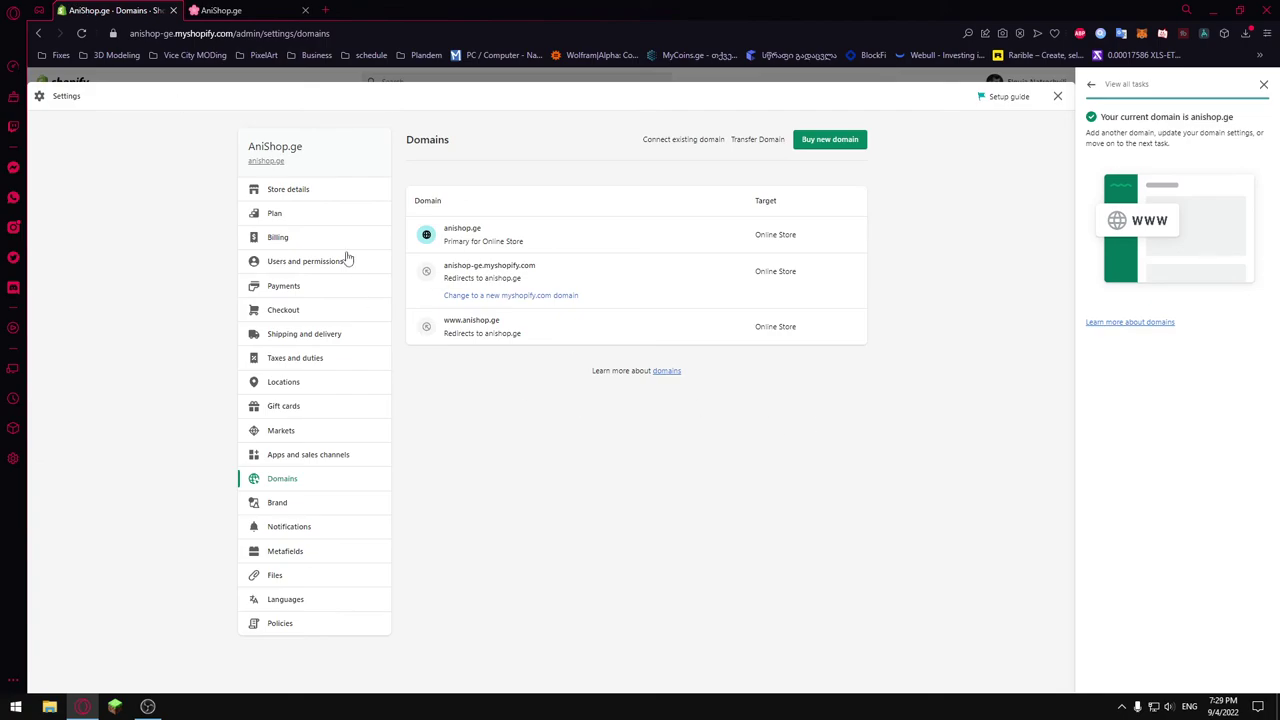
Untick 'Restrict access to visitors with the password' in Online Store Preferences and save.
click(1264, 86)
click(1262, 96)
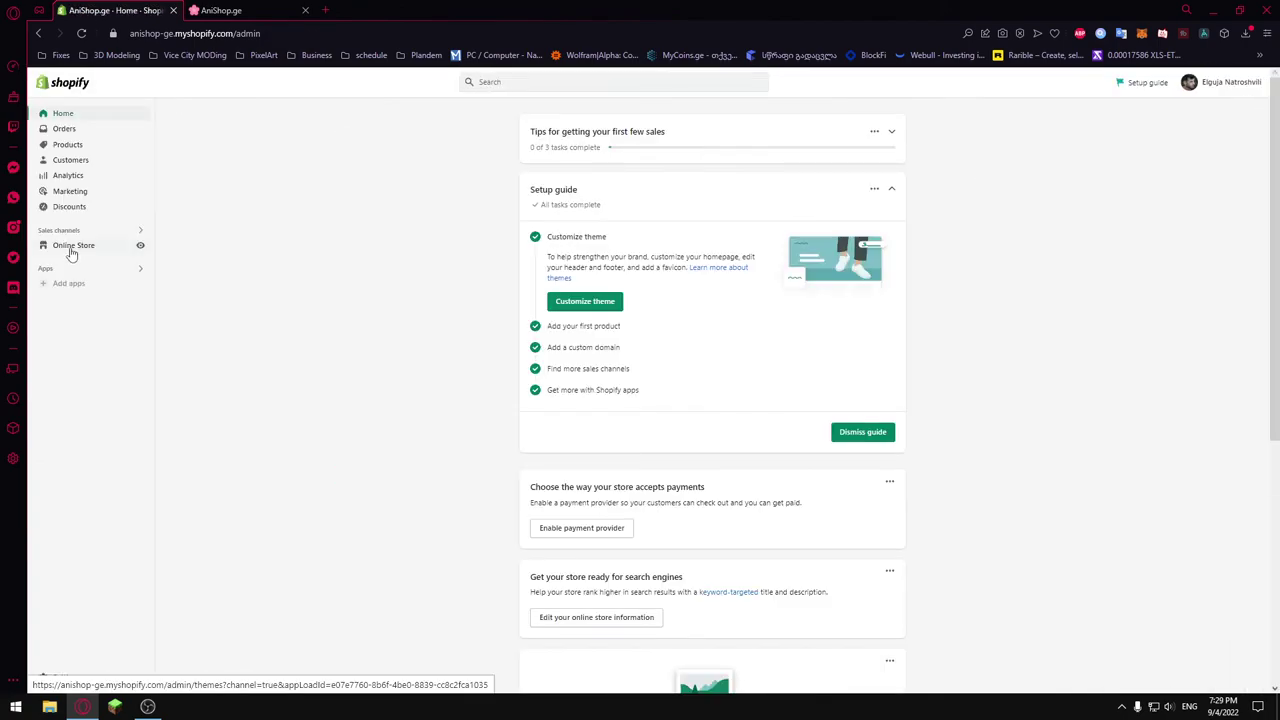
click(70, 247)
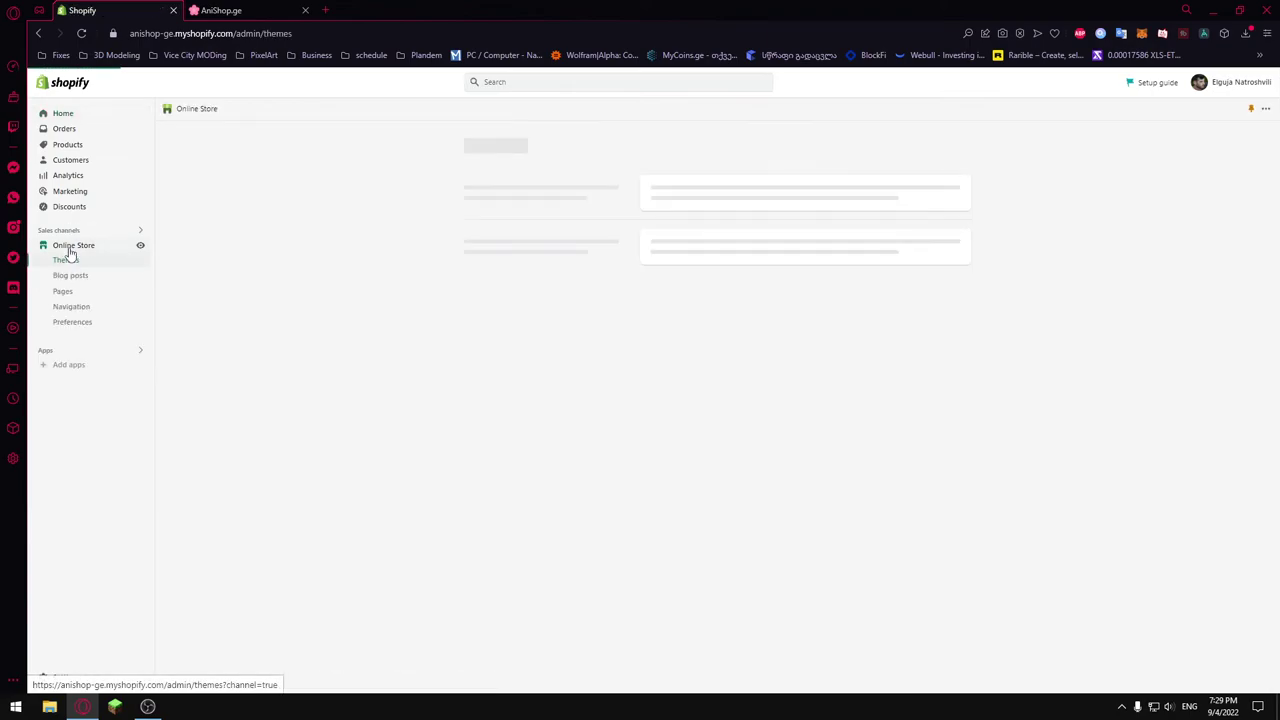
click(75, 326)
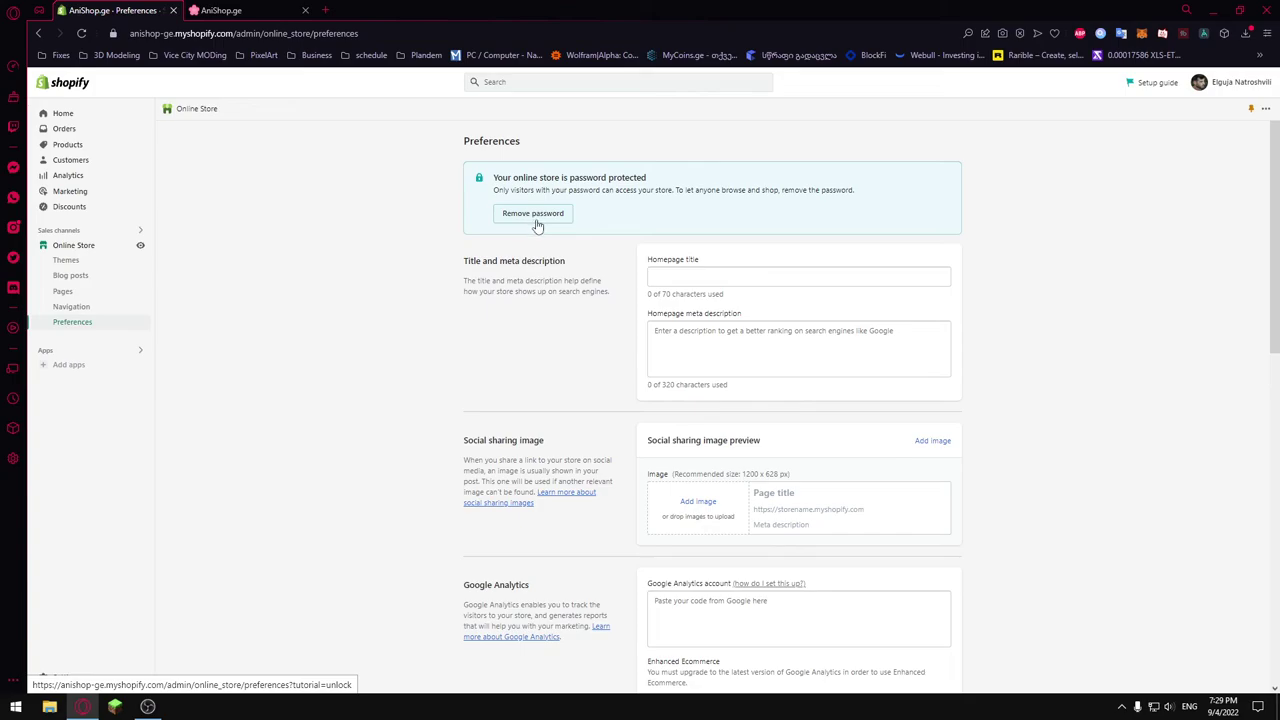
click(536, 220)
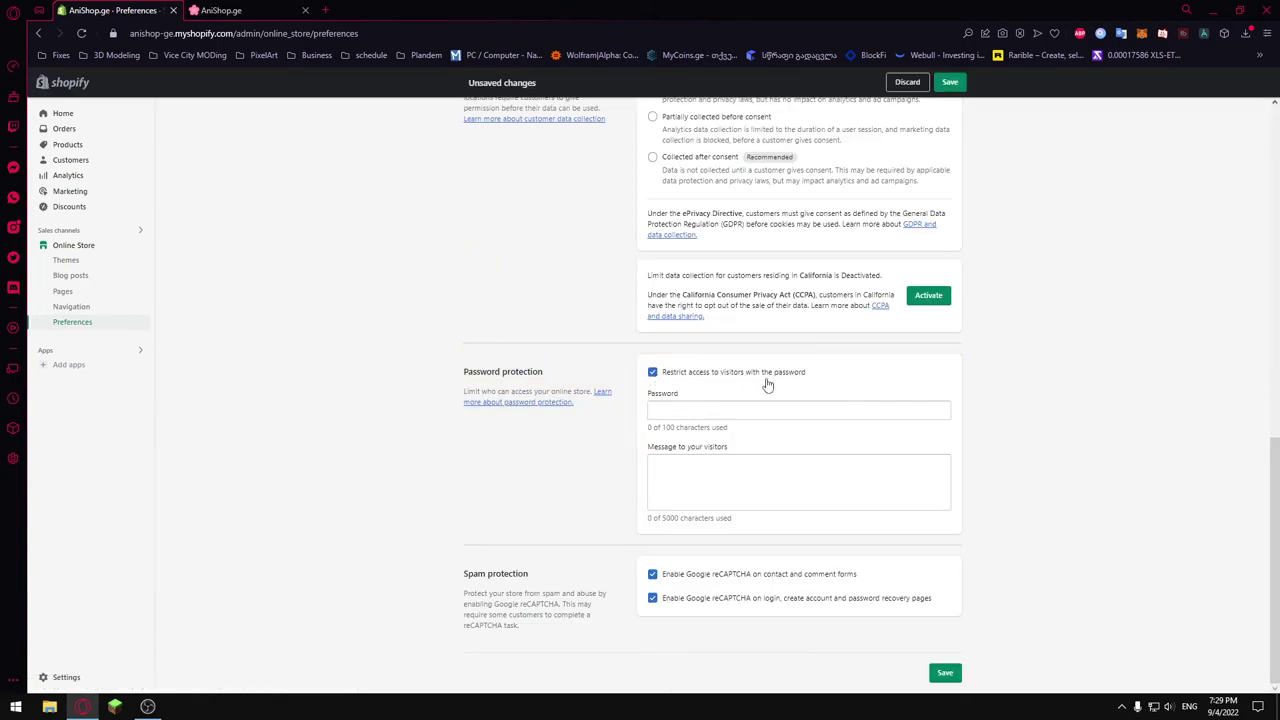
click(653, 373)
click(944, 673)
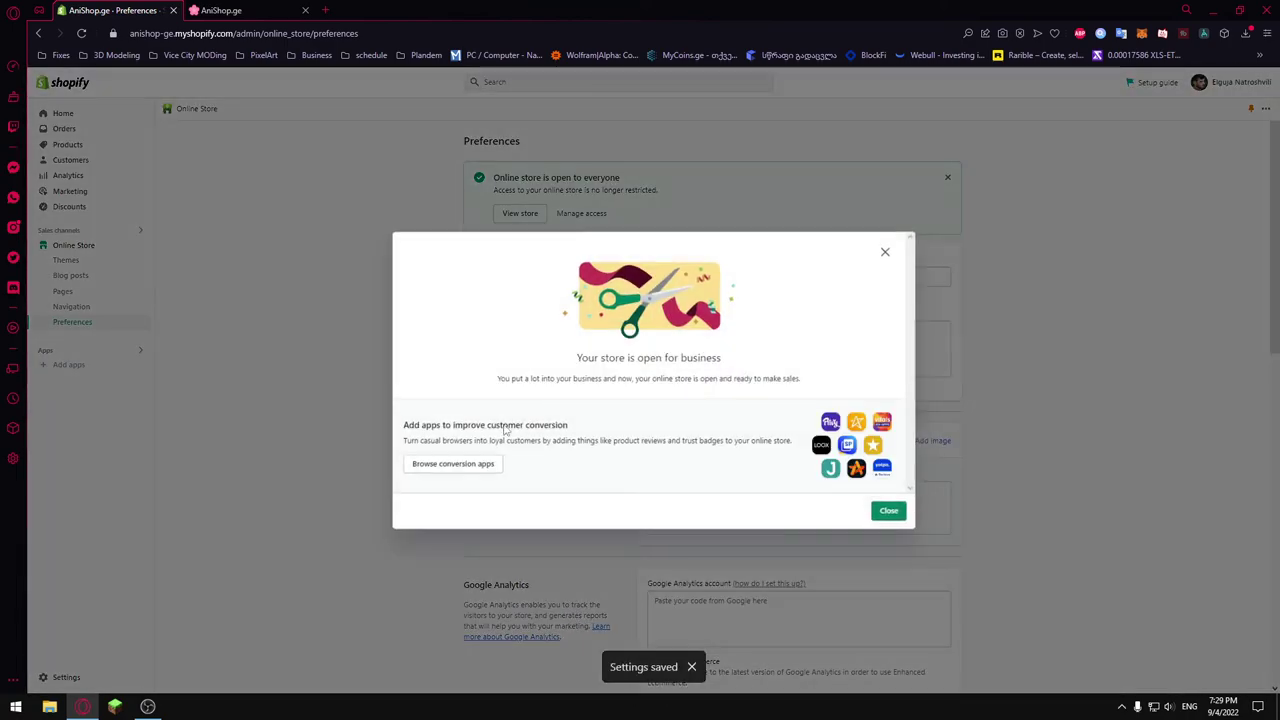
click(886, 512)
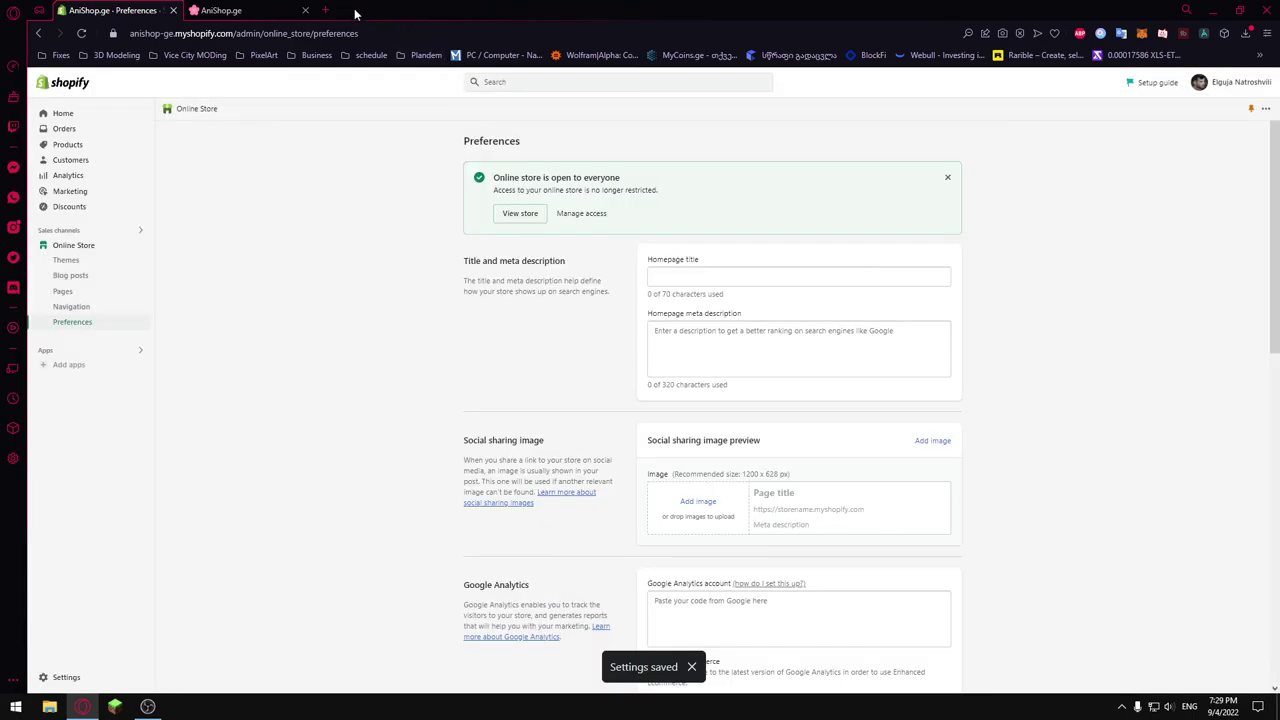
click(290, 10)
Reload anishop.ge to confirm the live AniShop.ge homepage with its cherry-blossom hero banner.
key(F5)
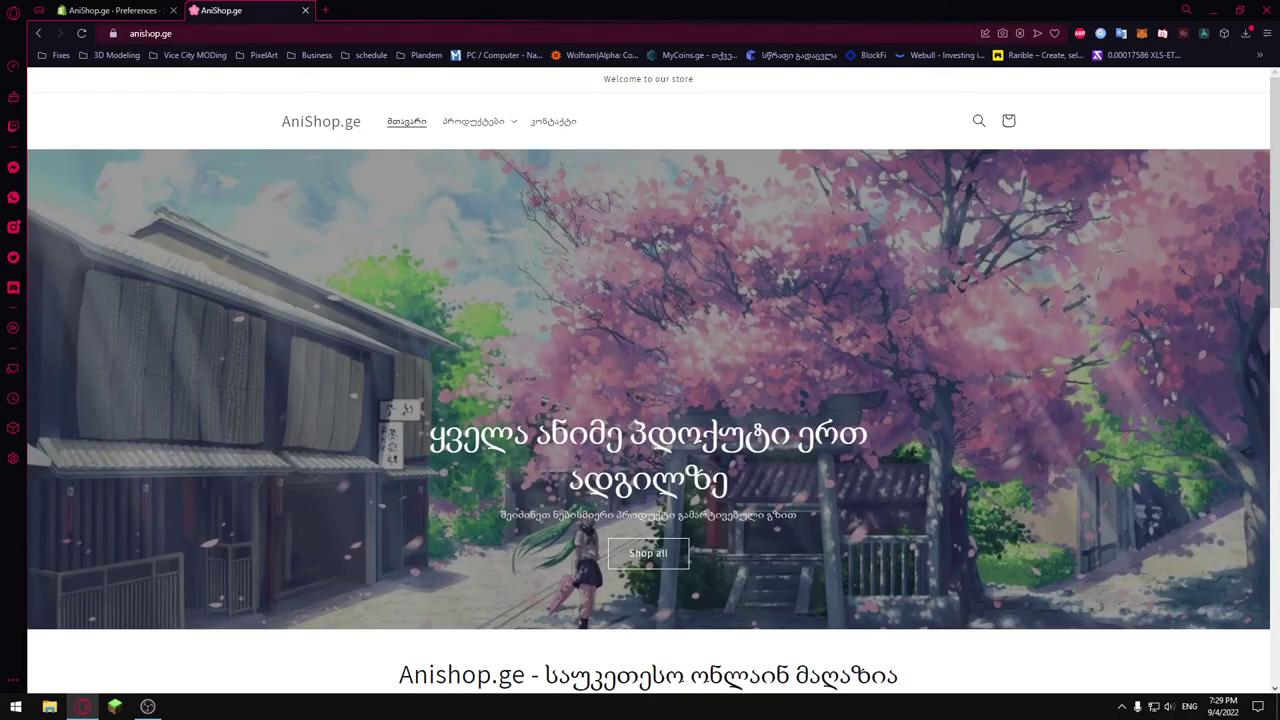
click(142, 33)
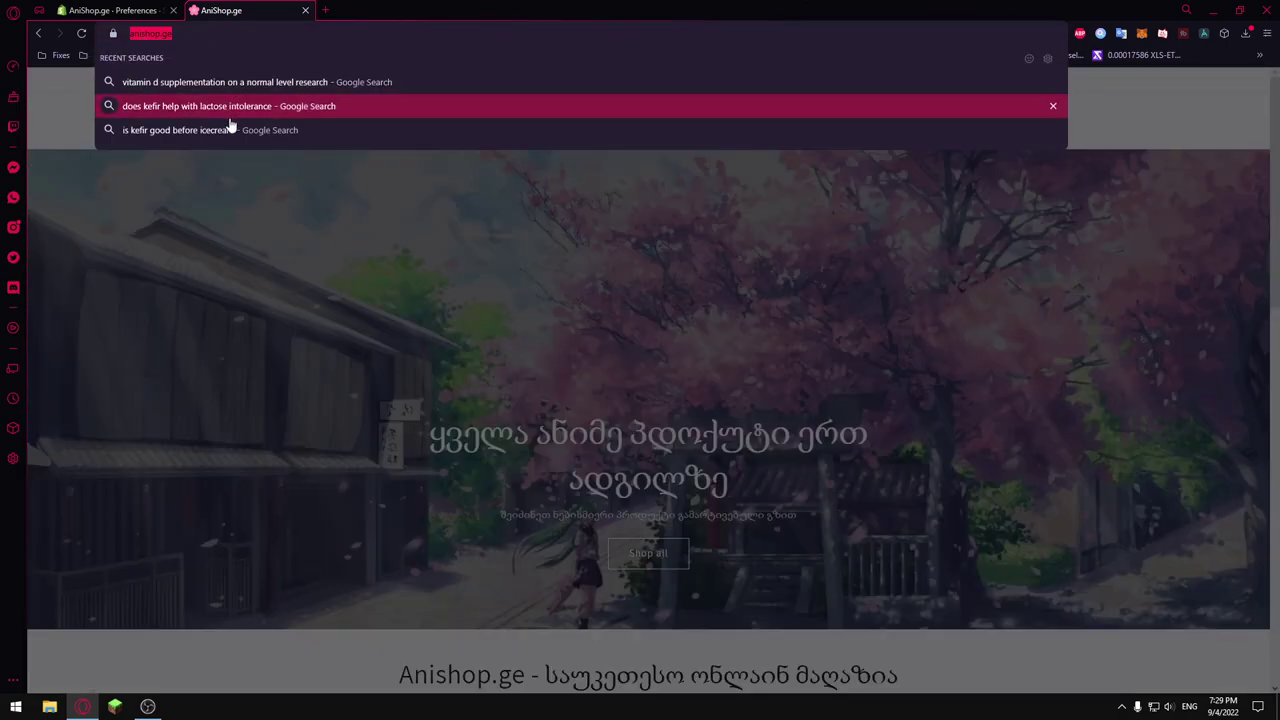
click(553, 152)
scroll(700, 240, down, 10)
scroll(685, 260, up, 15)
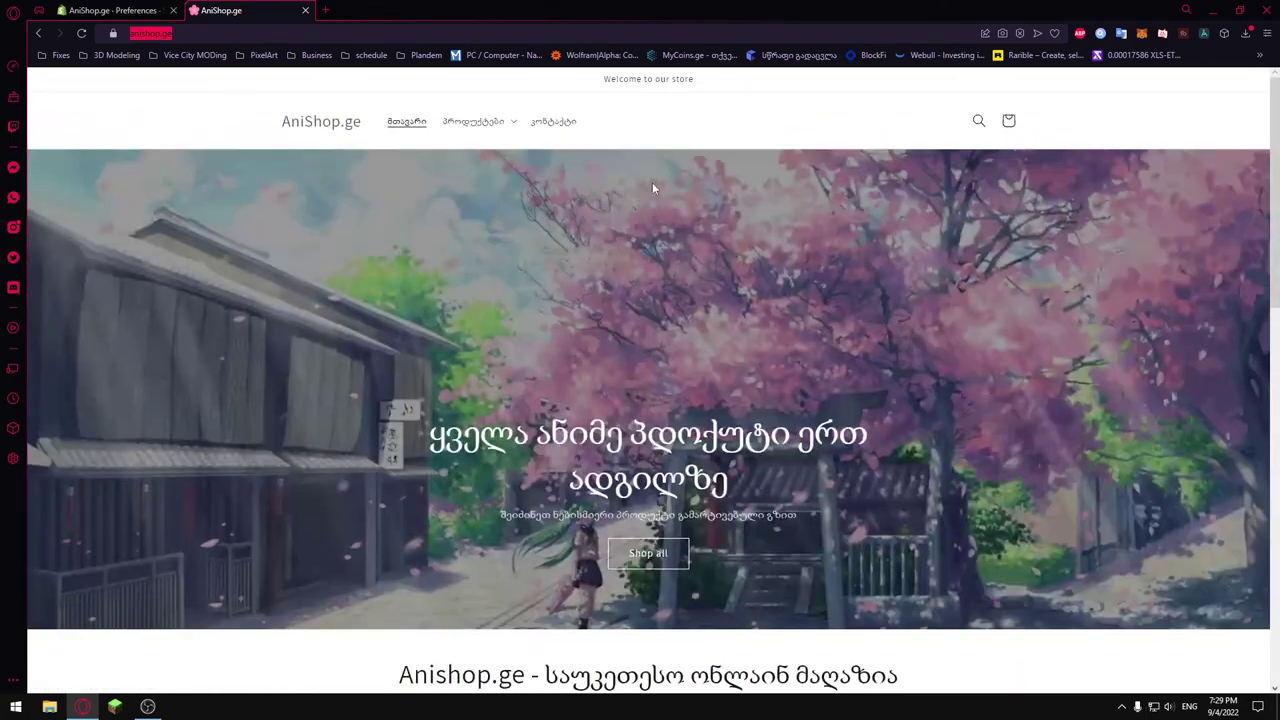
click(185, 111)
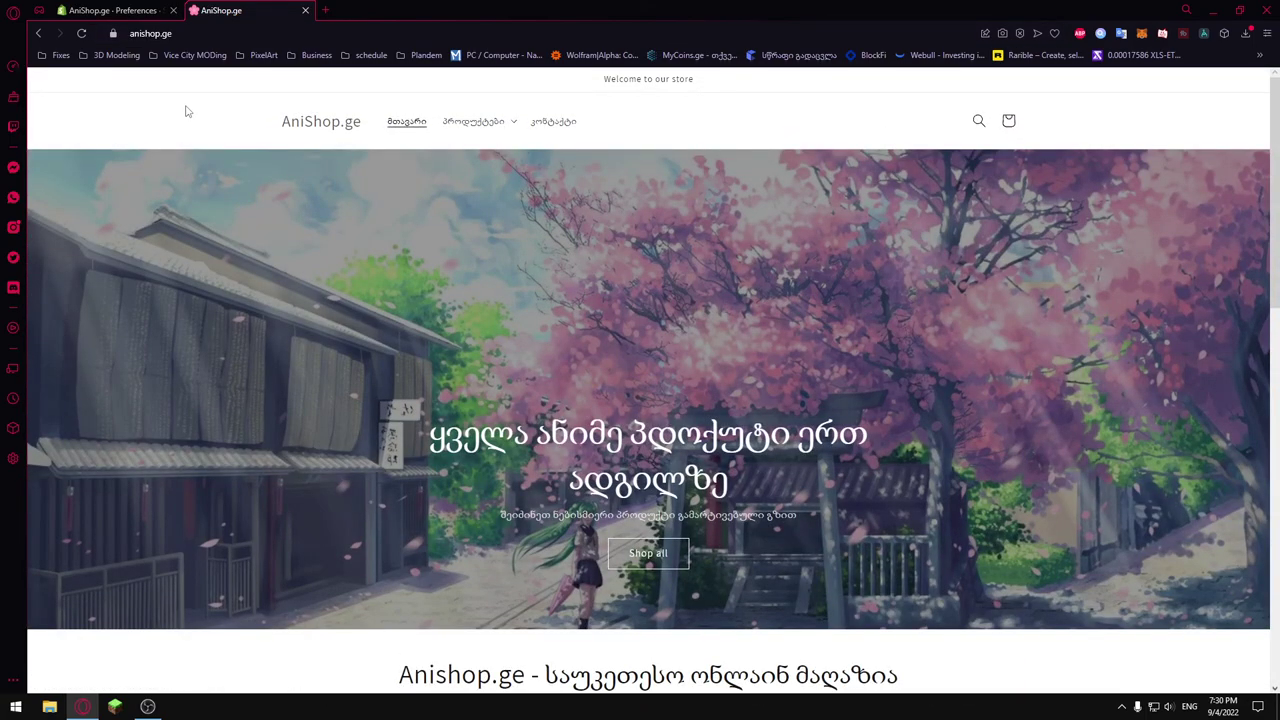